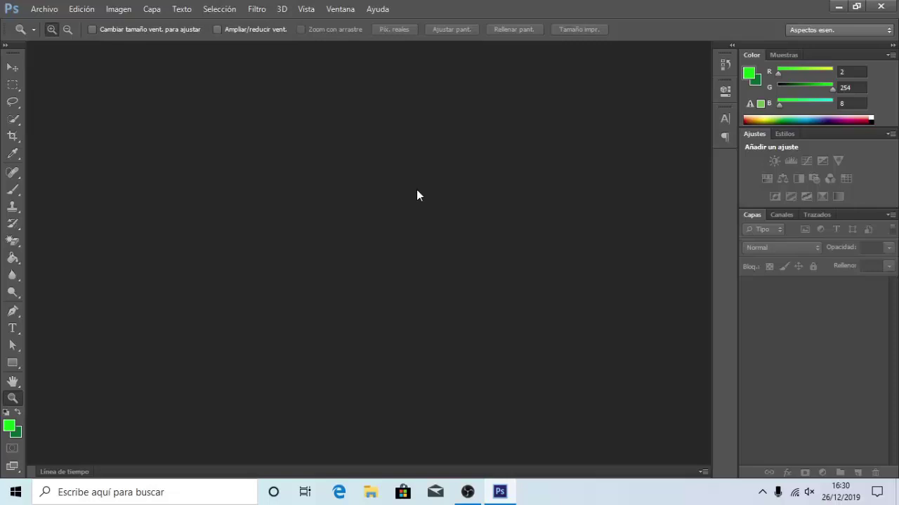
# Step: Minimize the empty Photoshop CS6 window to show the desktop with the 16x Cookie Pack archive
pyautogui.click(839, 5)
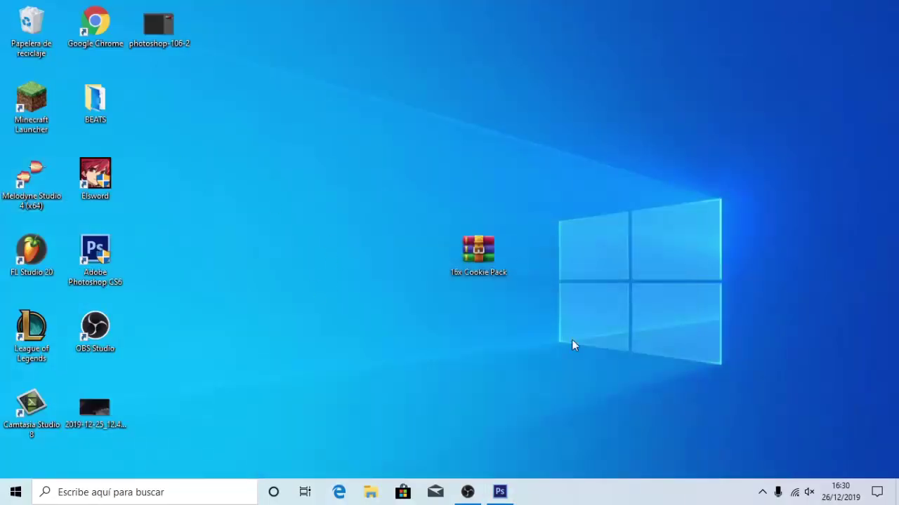
# Step: Select the 16x Cookie Pack archive on the desktop and bring up its context menu
pyautogui.moveTo(447, 199); pyautogui.dragTo(545, 301)
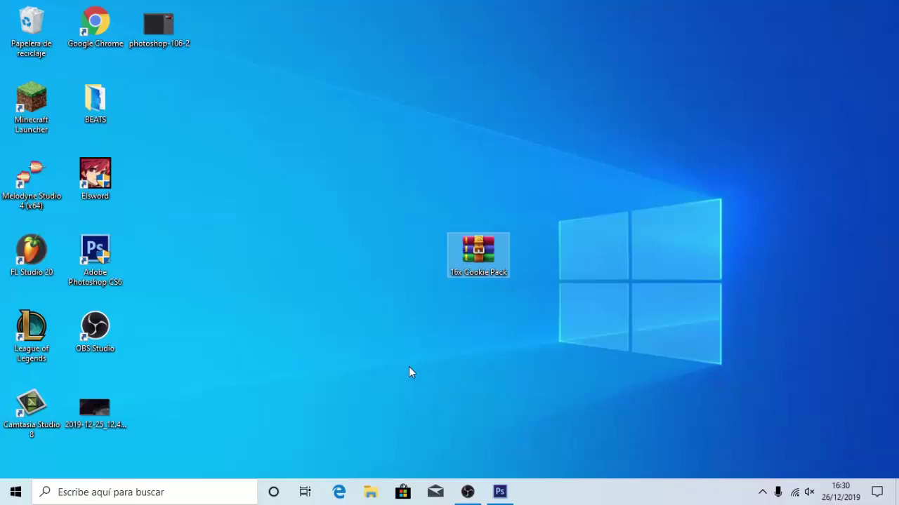
pyautogui.click(446, 310)
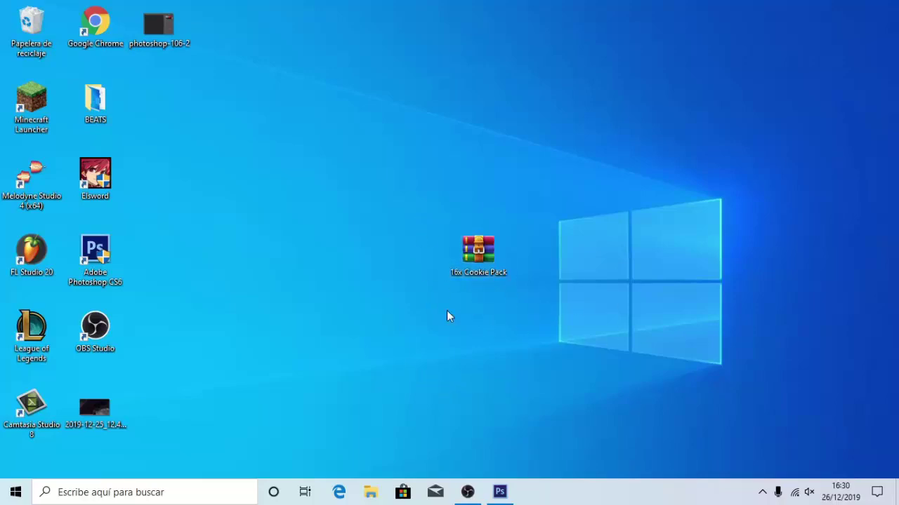
pyautogui.rightClick(481, 259)
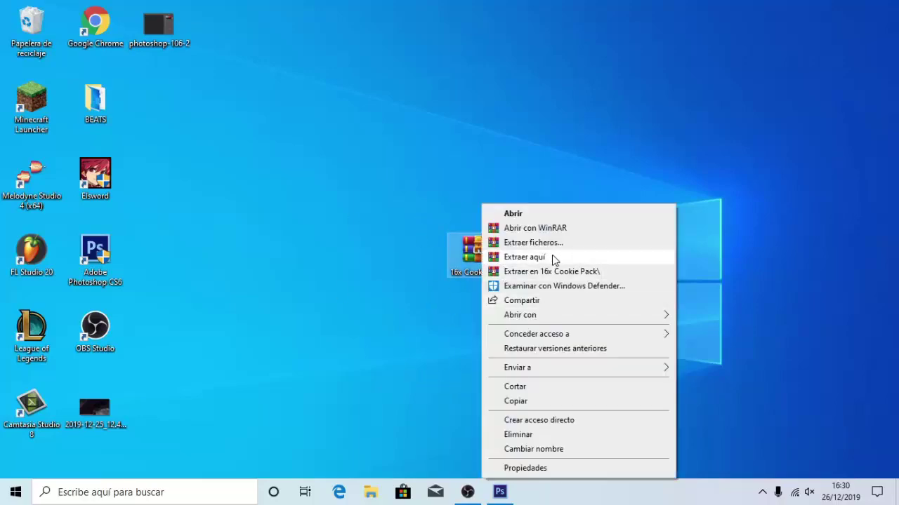
pyautogui.click(456, 257)
# Step: Extract the 16x Cookie Pack archive to Escritorio with WinRAR, then close WinRAR
pyautogui.doubleClick(456, 257)
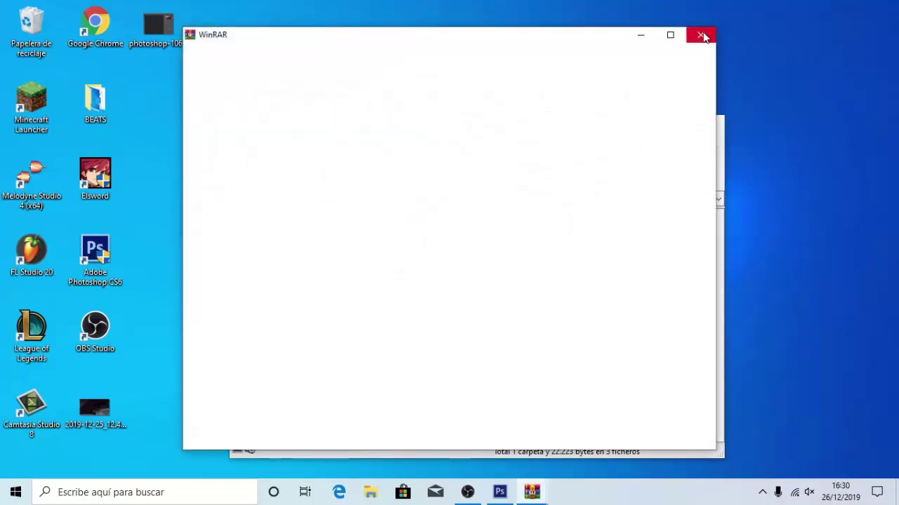
pyautogui.click(701, 35)
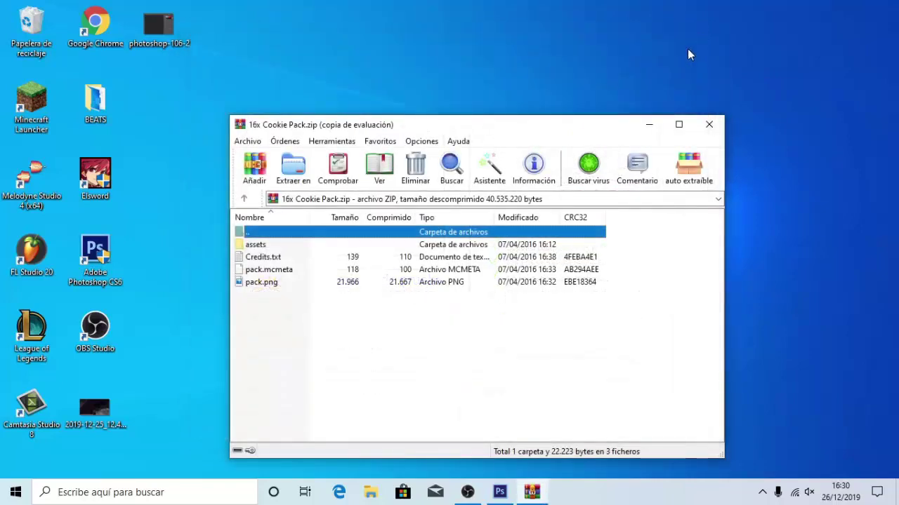
pyautogui.click(291, 169)
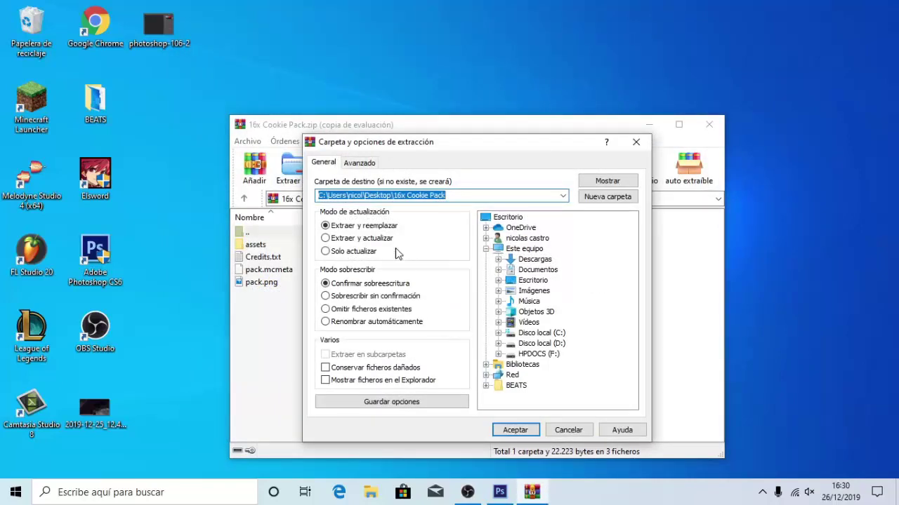
pyautogui.click(516, 218)
pyautogui.click(513, 429)
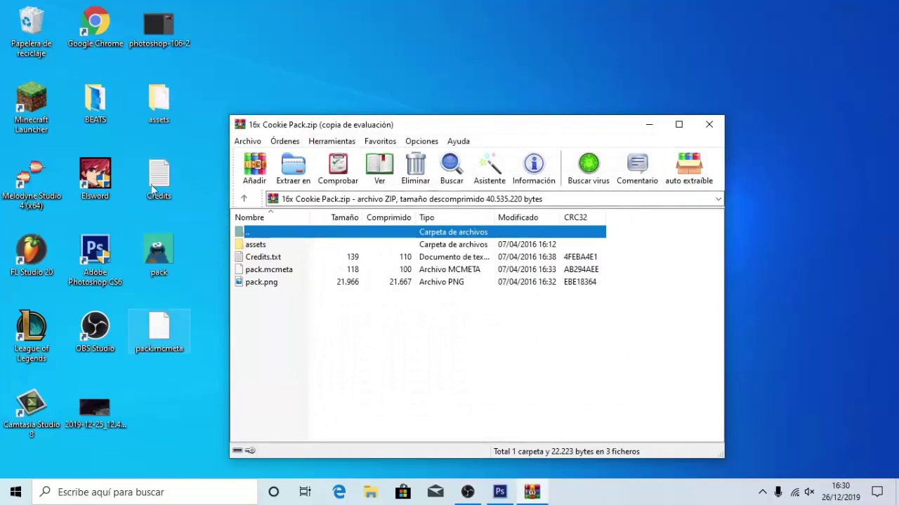
pyautogui.click(710, 124)
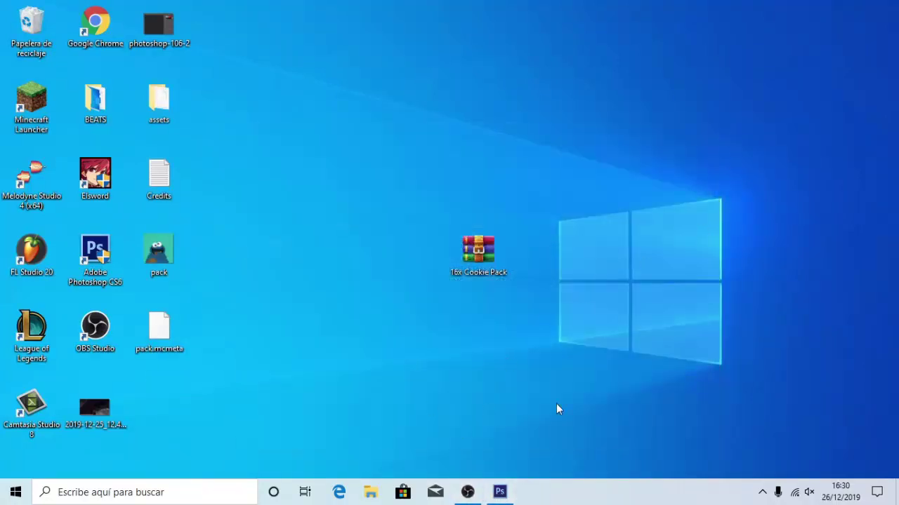
# Step: Restore Photoshop and browse the Archivo > Abrir dialog to Escritorio
pyautogui.click(508, 493)
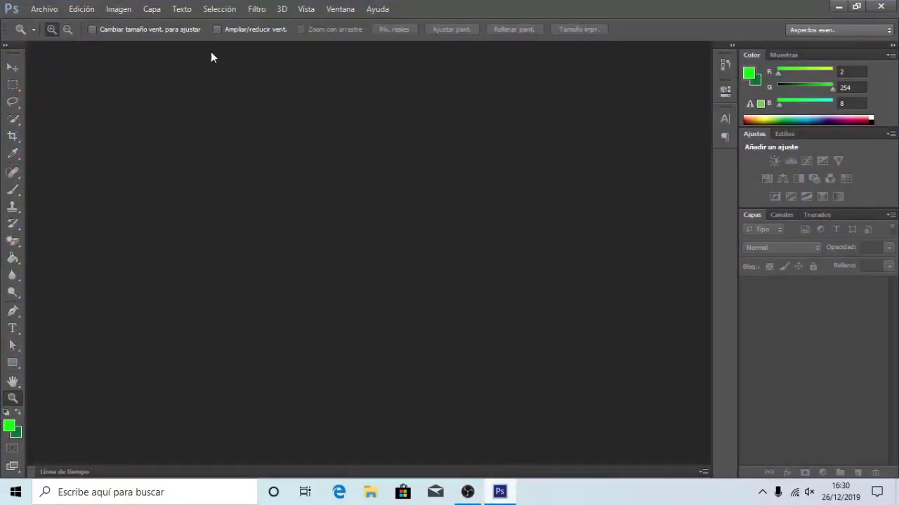
pyautogui.click(43, 8)
pyautogui.click(46, 36)
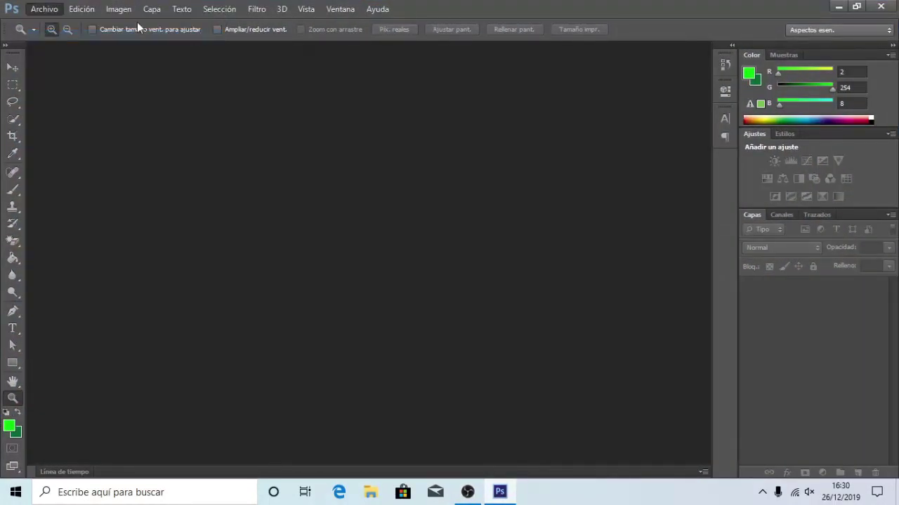
pyautogui.click(303, 124)
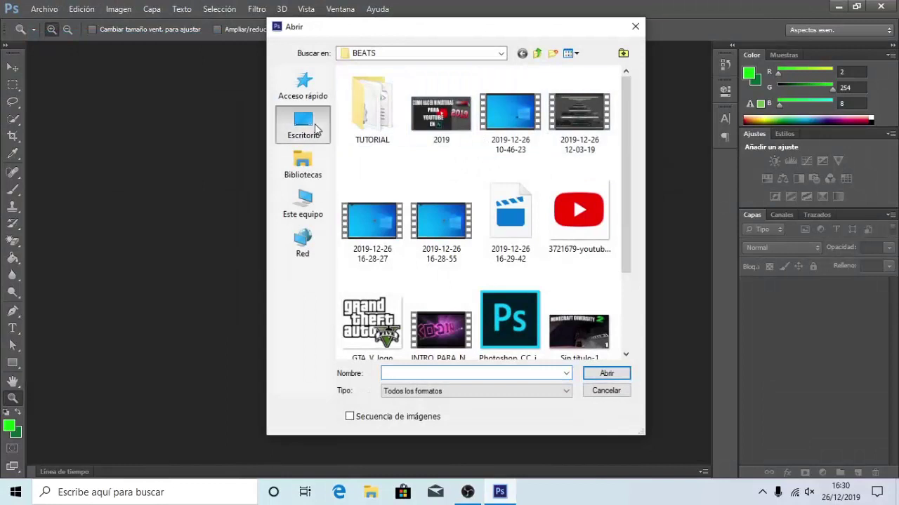
pyautogui.moveTo(624, 141); pyautogui.dragTo(631, 292)
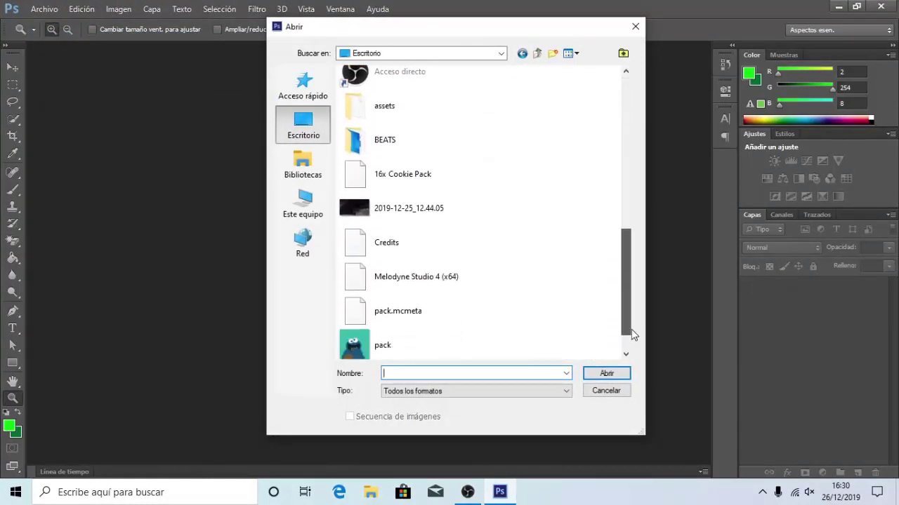
pyautogui.moveTo(631, 292); pyautogui.dragTo(632, 335)
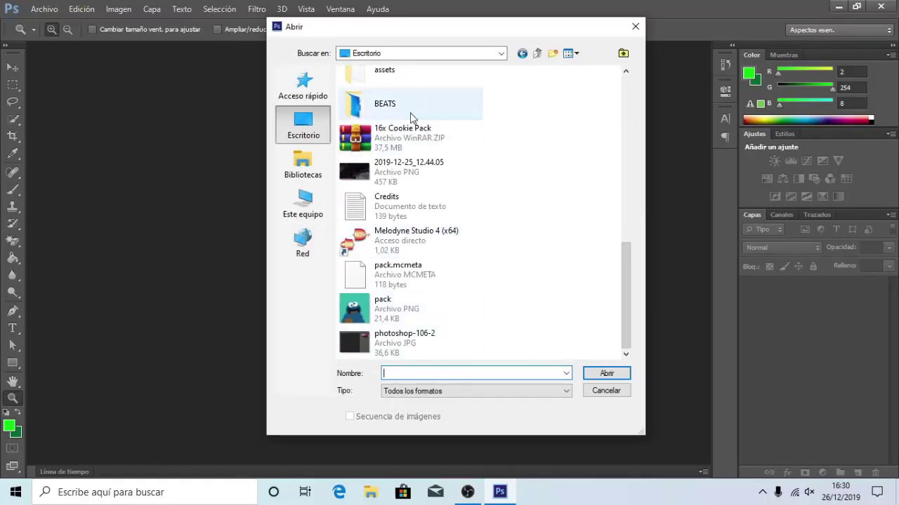
# Step: Navigate into assets › minecraft › textures › gui › container in the open dialog
pyautogui.doubleClick(387, 74)
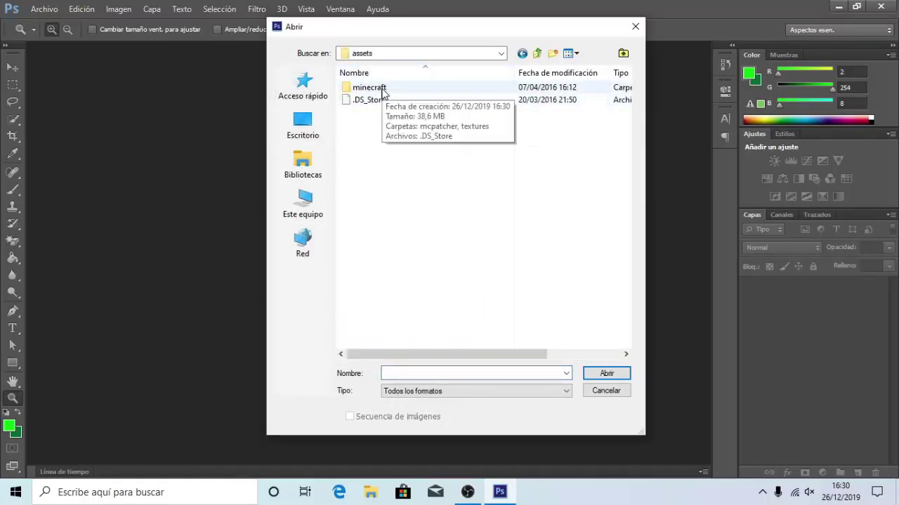
pyautogui.doubleClick(383, 88)
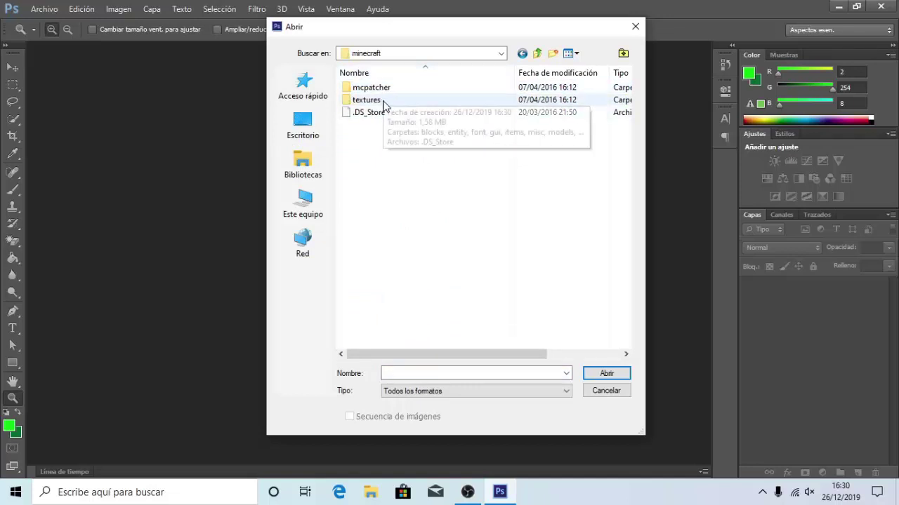
pyautogui.doubleClick(383, 100)
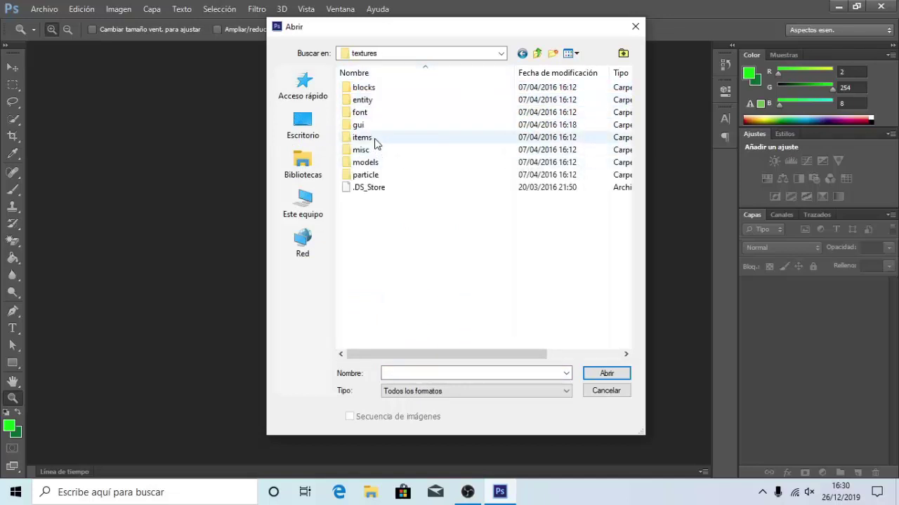
pyautogui.doubleClick(371, 125)
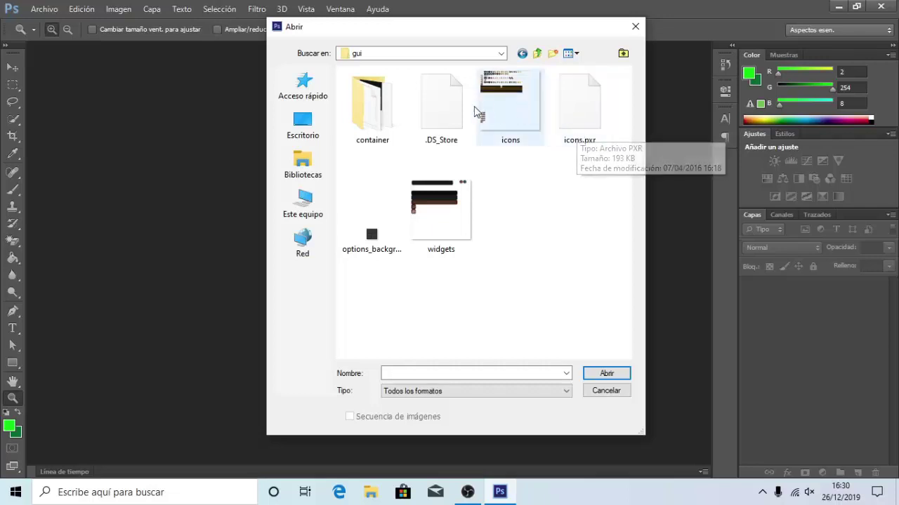
pyautogui.doubleClick(380, 123)
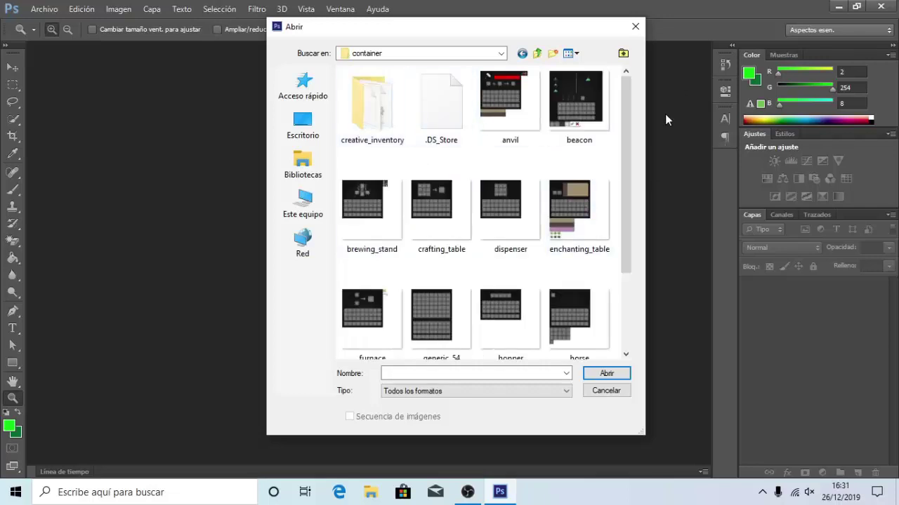
pyautogui.moveTo(628, 130); pyautogui.dragTo(627, 195)
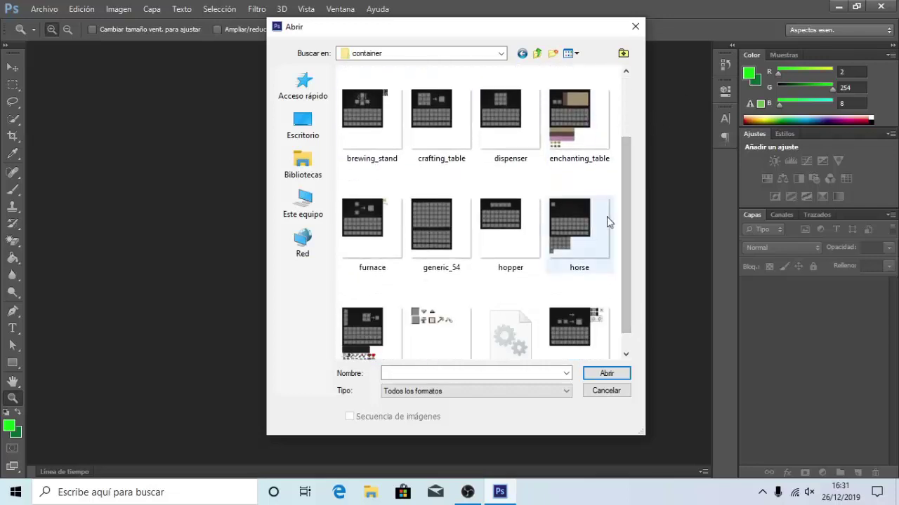
pyautogui.moveTo(628, 231); pyautogui.dragTo(623, 257)
# Step: Open inventory.png, then close it without saving after accidentally shifting the image
pyautogui.doubleClick(362, 312)
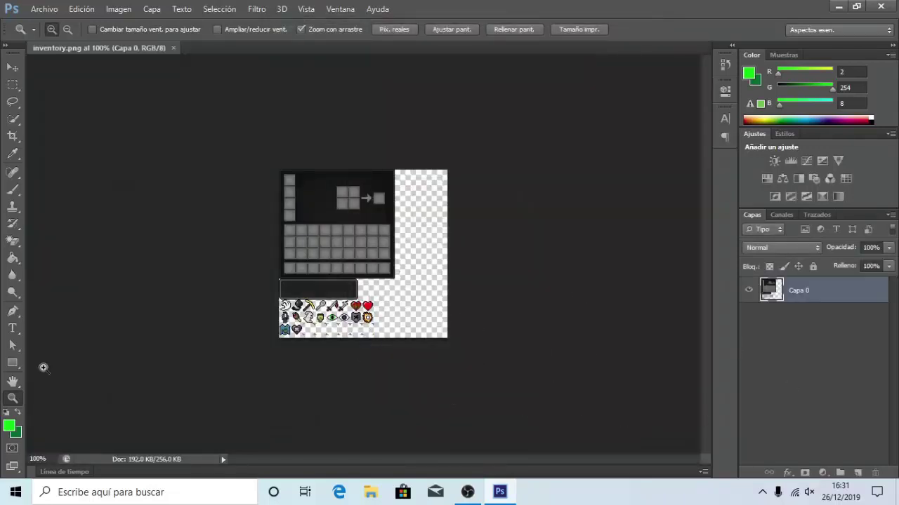
pyautogui.moveTo(358, 295); pyautogui.dragTo(335, 265)
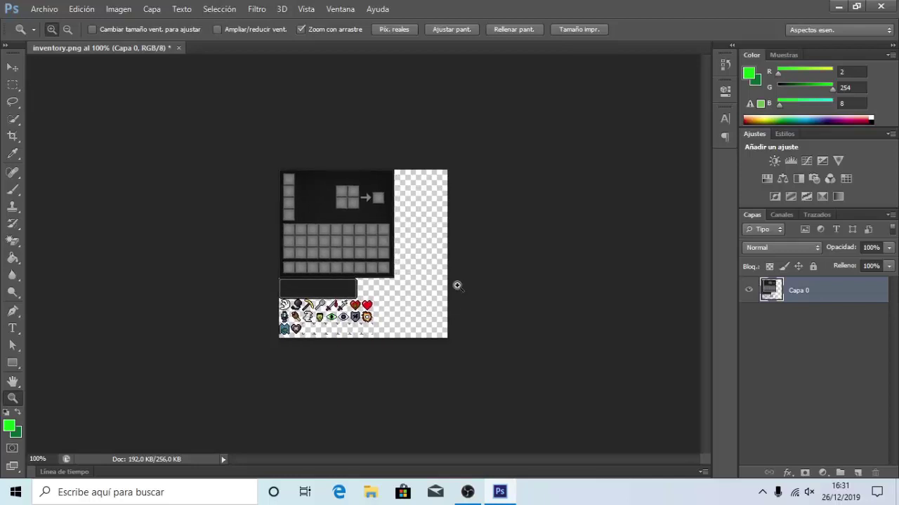
pyautogui.click(179, 48)
pyautogui.click(449, 193)
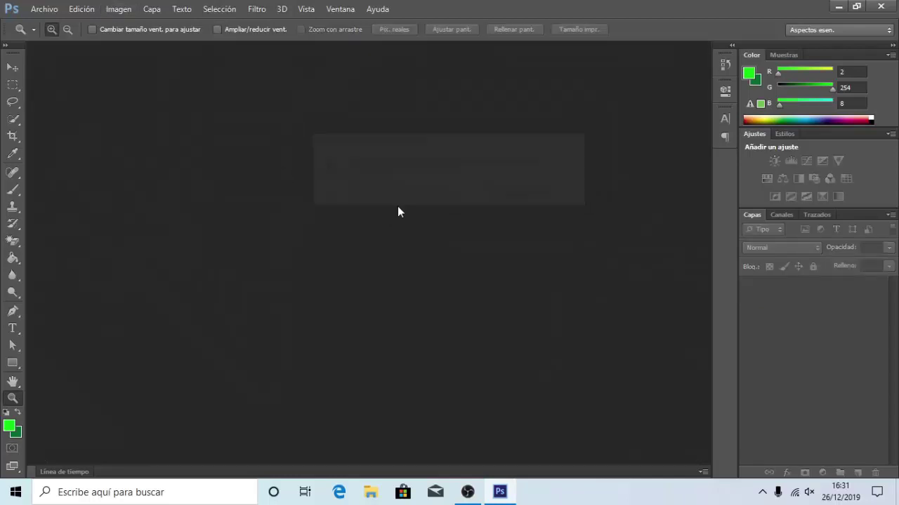
# Step: Reopen inventory.png from the container folder, unmodified
pyautogui.click(49, 9)
pyautogui.click(57, 6)
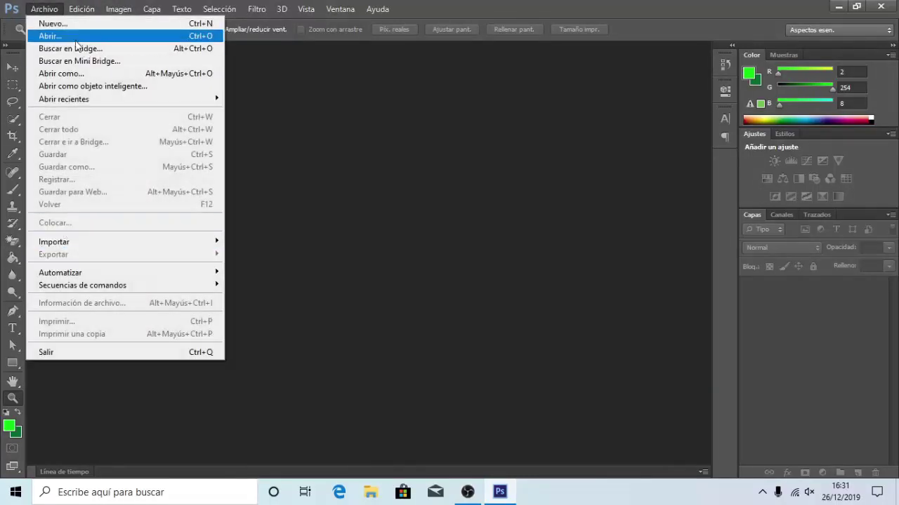
pyautogui.click(51, 36)
pyautogui.moveTo(621, 207); pyautogui.dragTo(623, 309)
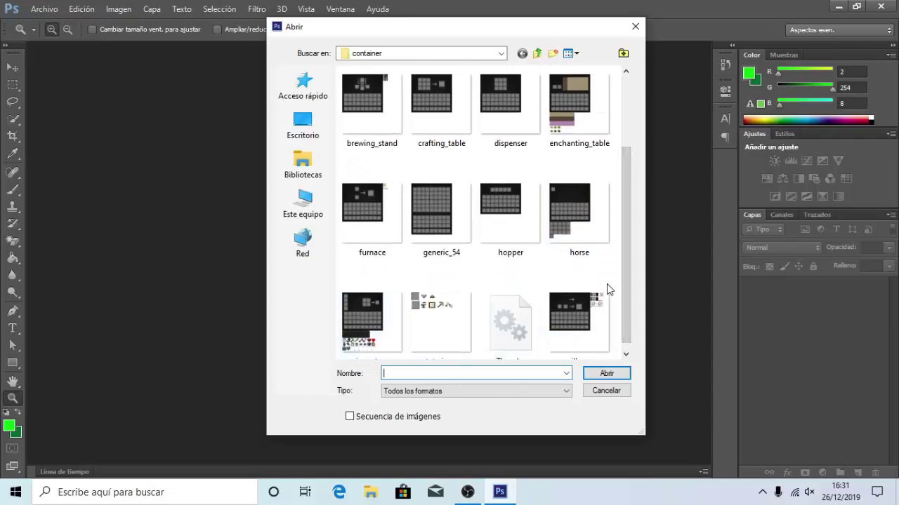
pyautogui.moveTo(622, 303); pyautogui.dragTo(622, 308)
pyautogui.doubleClick(372, 312)
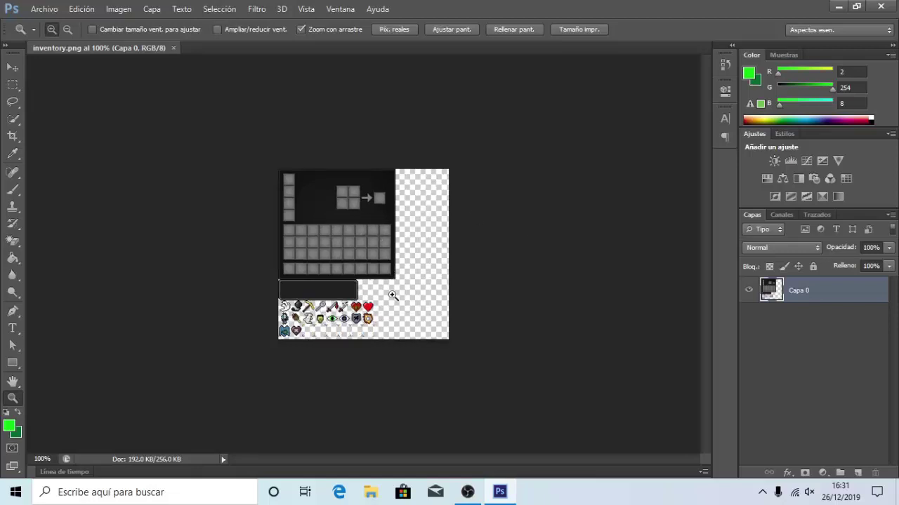
# Step: Zoom inventory.png to 200% and type 'NicoX' as a text layer right of the crafting grid
pyautogui.click(393, 296)
pyautogui.click(11, 327)
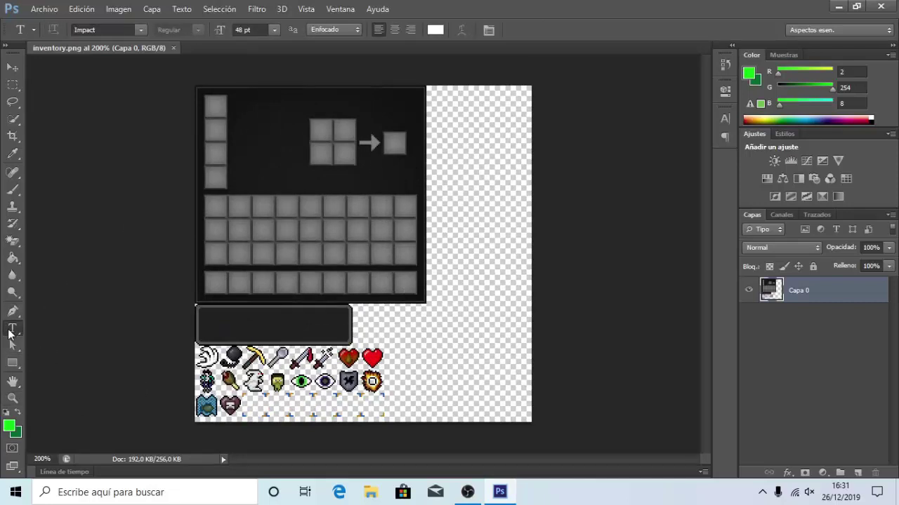
pyautogui.click(369, 188)
pyautogui.write('nic')
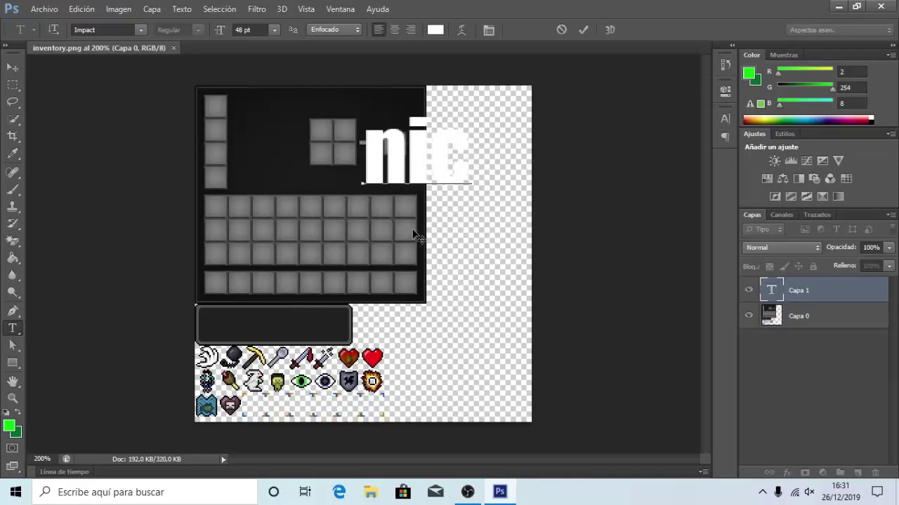
pyautogui.press('BackSpace')
pyautogui.press('BackSpace')
pyautogui.press('BackSpace')
pyautogui.write('N')
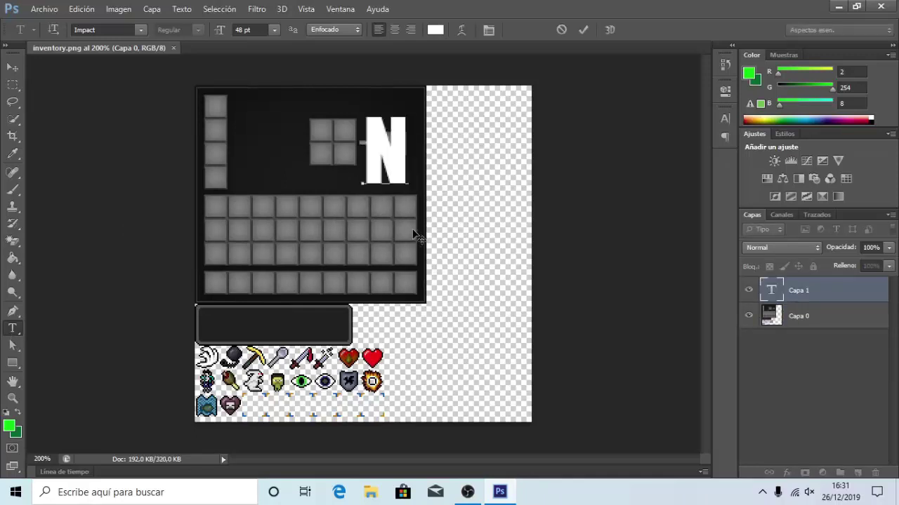
pyautogui.write('ico')
pyautogui.write('X')
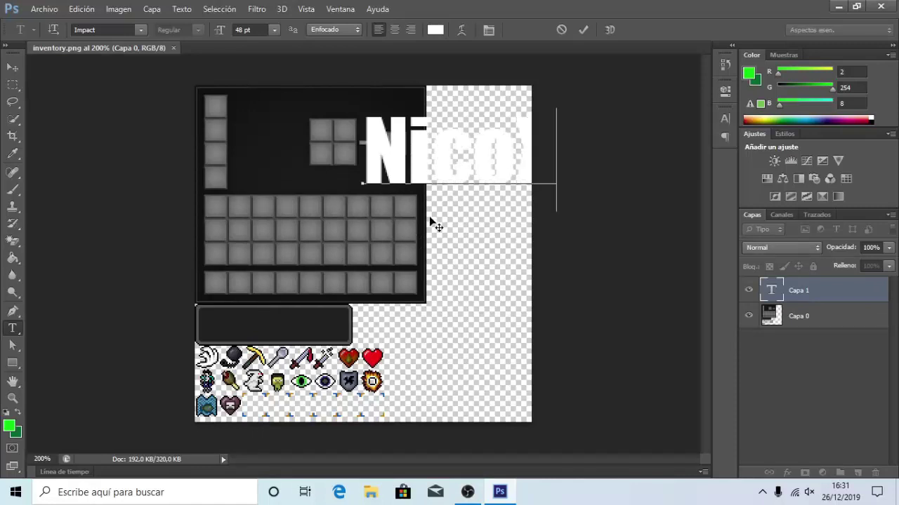
# Step: Shrink the NicoX text to about half size and move it to the panel's top-right
pyautogui.moveTo(471, 224); pyautogui.dragTo(365, 234)
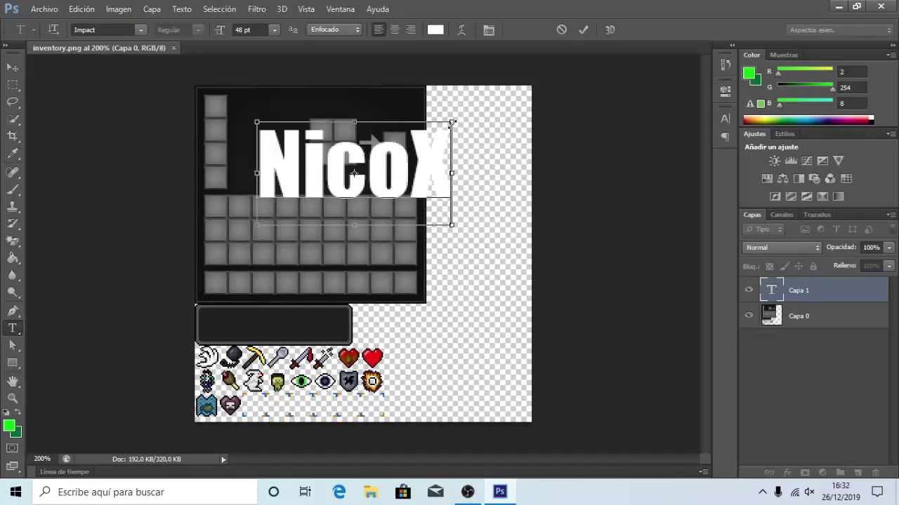
pyautogui.moveTo(449, 123); pyautogui.dragTo(348, 177)
pyautogui.press('Return')
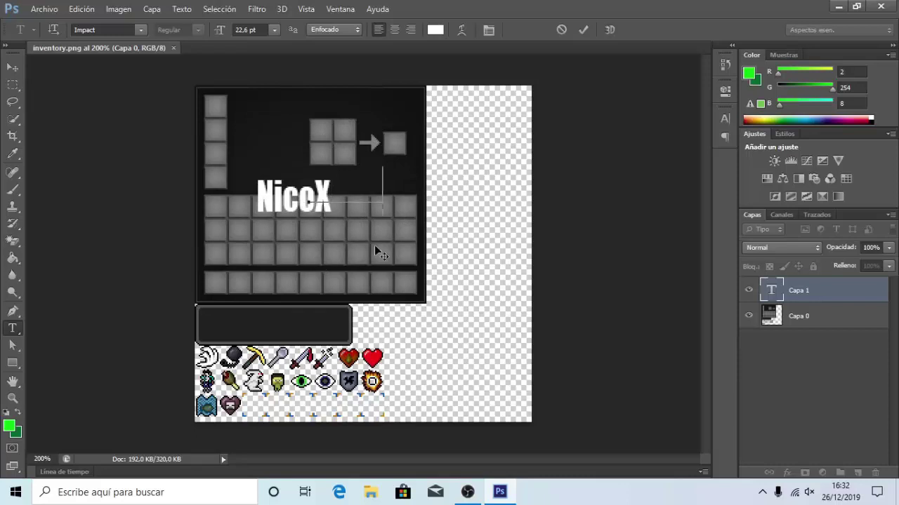
pyautogui.moveTo(321, 268); pyautogui.dragTo(399, 239)
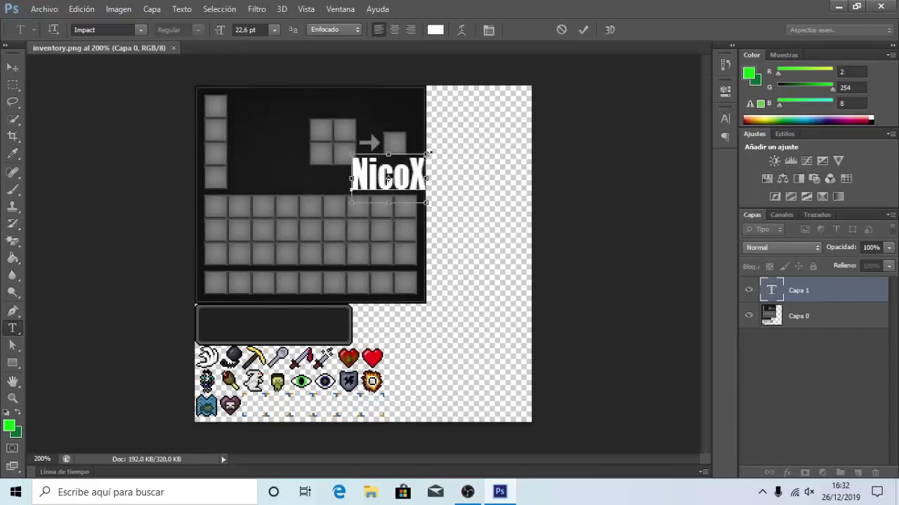
pyautogui.moveTo(427, 153); pyautogui.dragTo(423, 160)
pyautogui.press('Return')
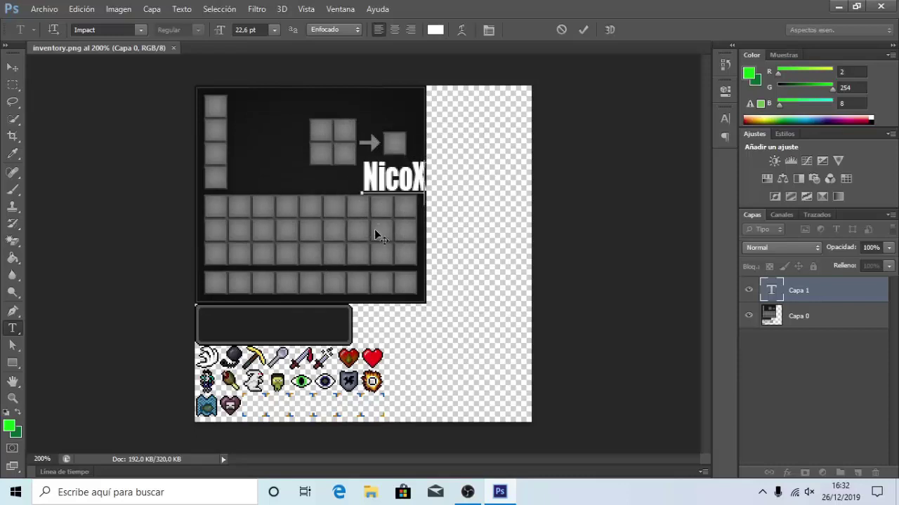
# Step: Fine-tune NicoX to about 21 pt beneath the crafting output slot and commit it
pyautogui.hotkey('ctrl', 't')
pyautogui.moveTo(423, 157); pyautogui.dragTo(414, 163)
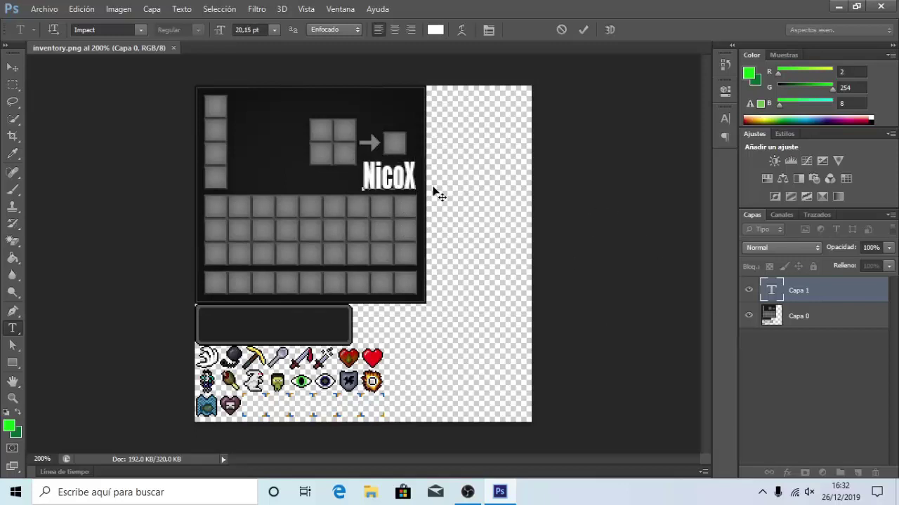
pyautogui.press('ctrl')
pyautogui.moveTo(389, 179)
pyautogui.mouseDown()
pyautogui.moveTo(260, 237)
pyautogui.moveTo(379, 184)
pyautogui.moveTo(389, 188)
pyautogui.mouseUp()
pyautogui.moveTo(414, 155); pyautogui.dragTo(401, 166)
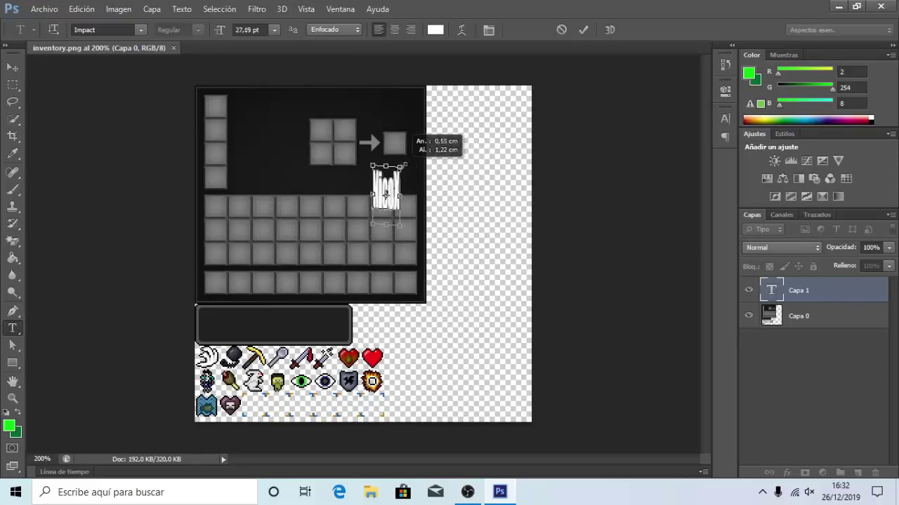
pyautogui.moveTo(402, 227); pyautogui.dragTo(411, 206)
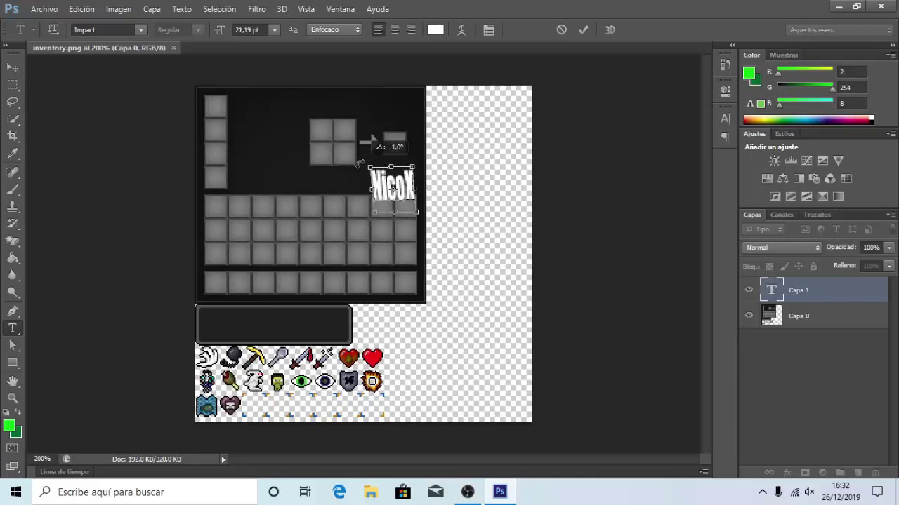
pyautogui.moveTo(398, 225); pyautogui.dragTo(394, 221)
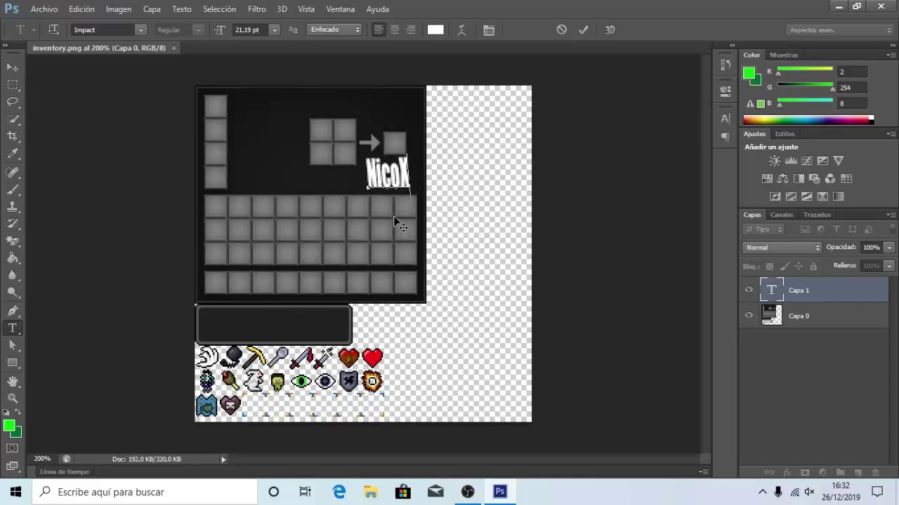
pyautogui.click(837, 287)
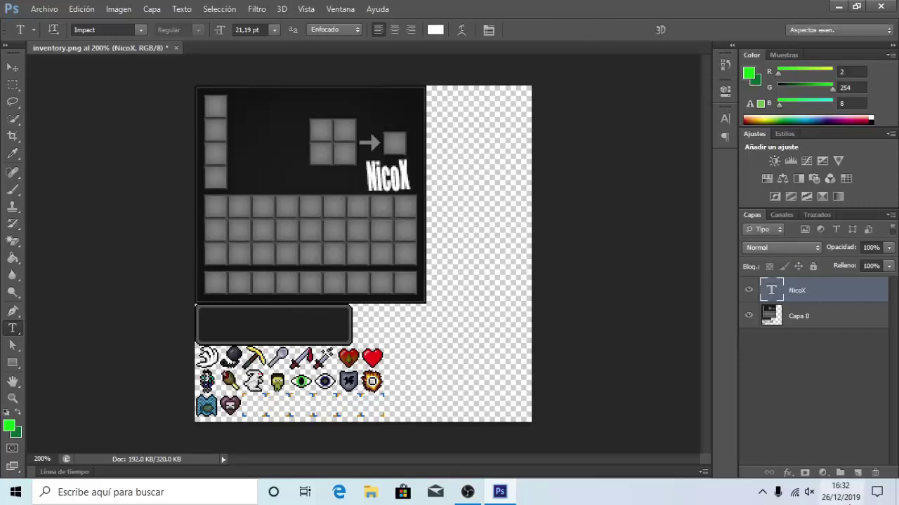
# Step: Add a black Trazo stroke effect of 3 px to the NicoX text layer
pyautogui.click(787, 472)
pyautogui.click(784, 351)
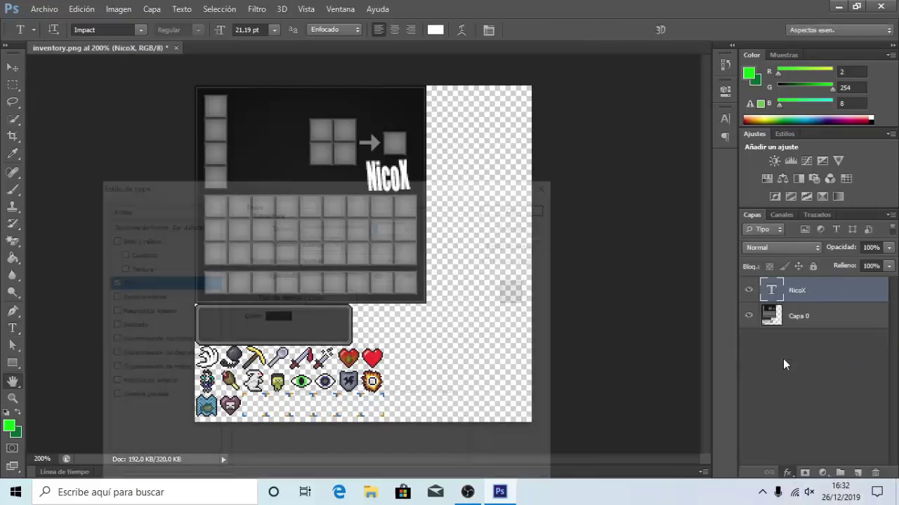
pyautogui.write('3')
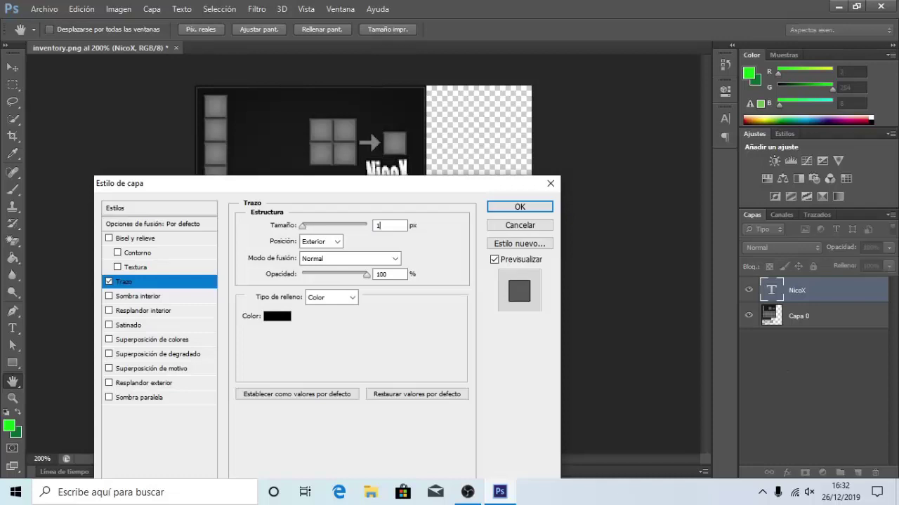
pyautogui.press('Return')
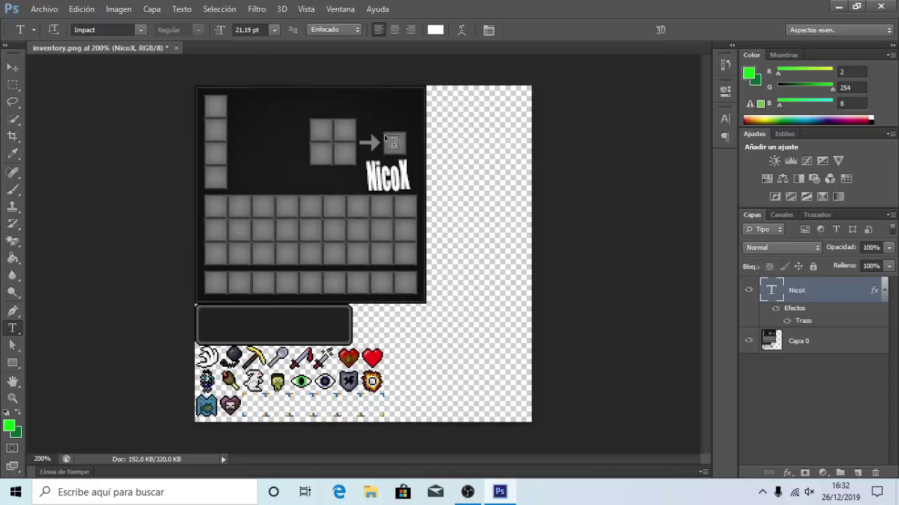
# Step: Place the 3721679-youtube_108064 logo from Escritorio › BEATS into the texture with Archivo > Colocar
pyautogui.click(44, 9)
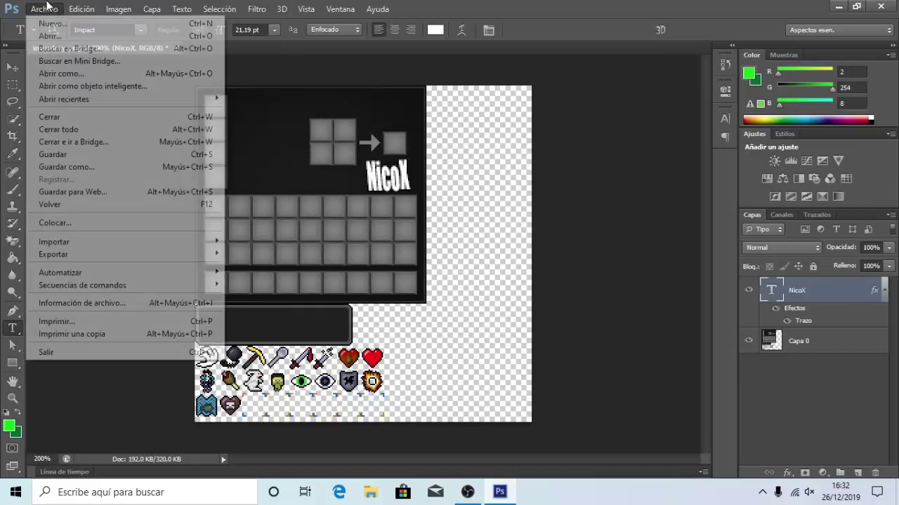
pyautogui.click(76, 225)
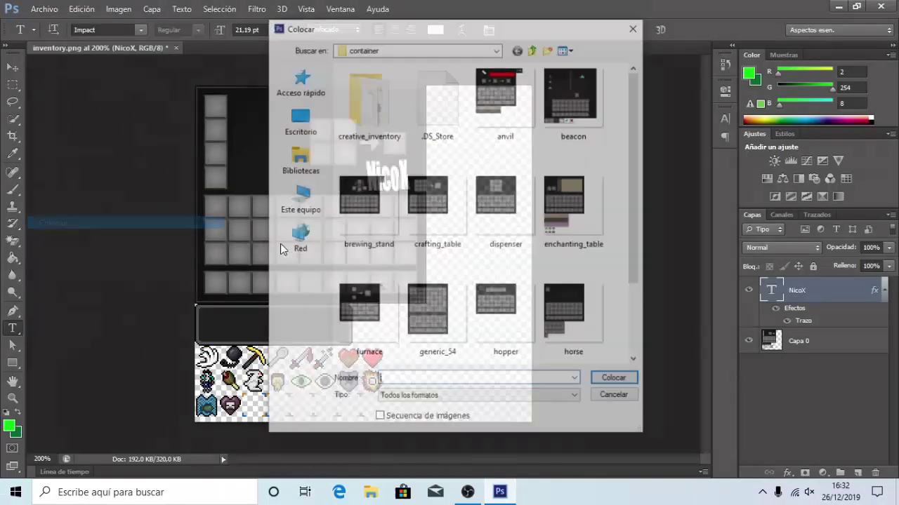
pyautogui.click(299, 120)
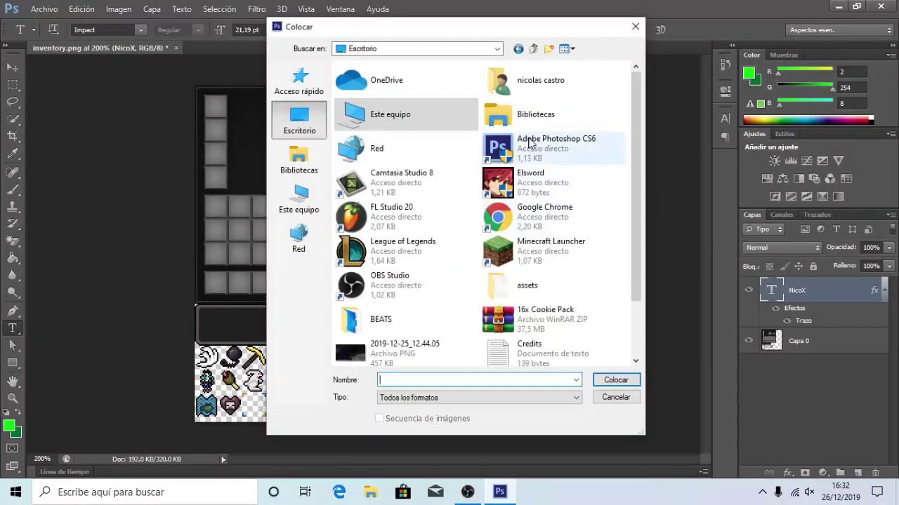
pyautogui.moveTo(641, 270); pyautogui.dragTo(641, 309)
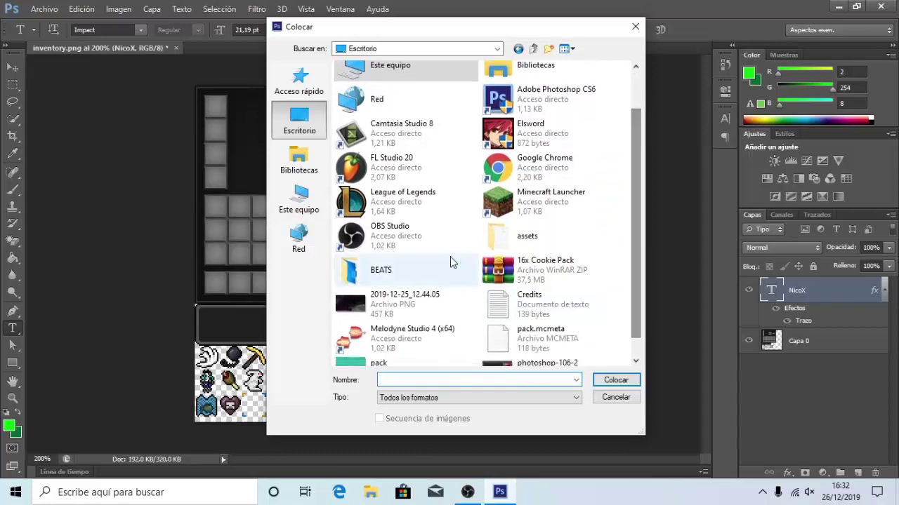
pyautogui.doubleClick(453, 266)
pyautogui.scroll(-1, 631, 200)
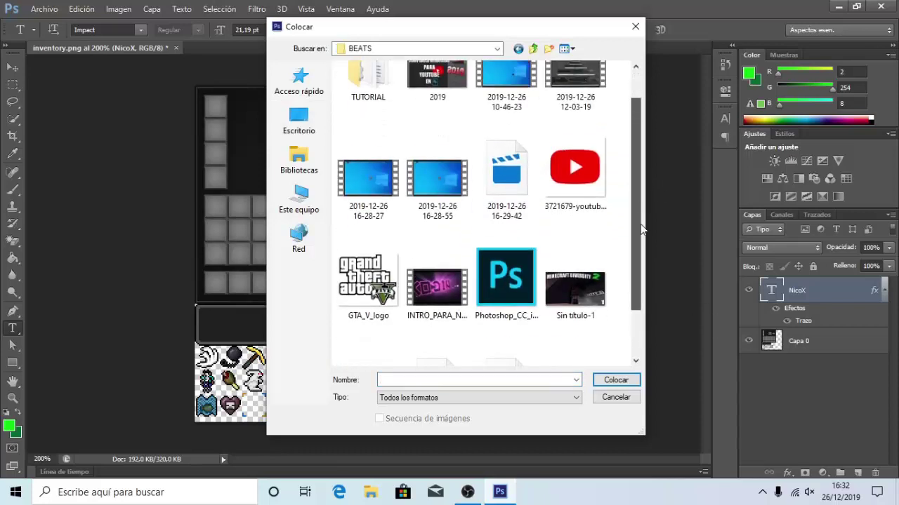
pyautogui.click(595, 157)
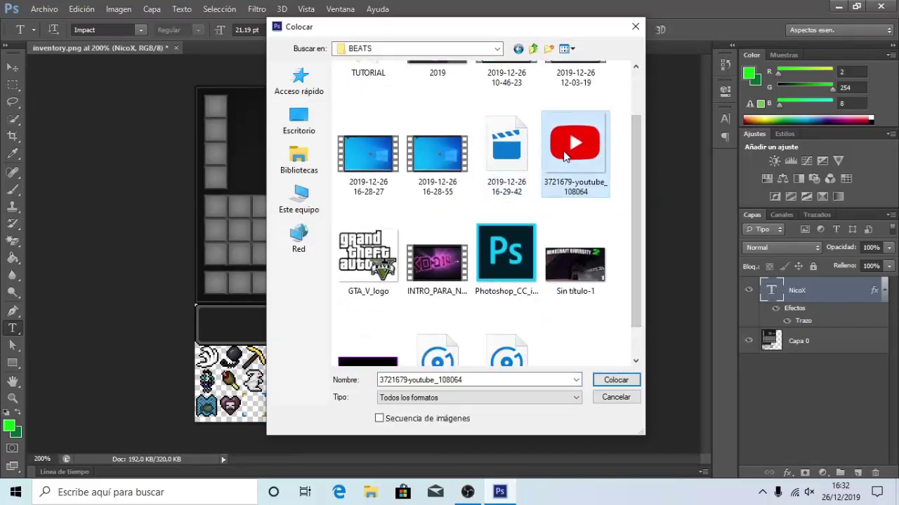
pyautogui.doubleClick(585, 154)
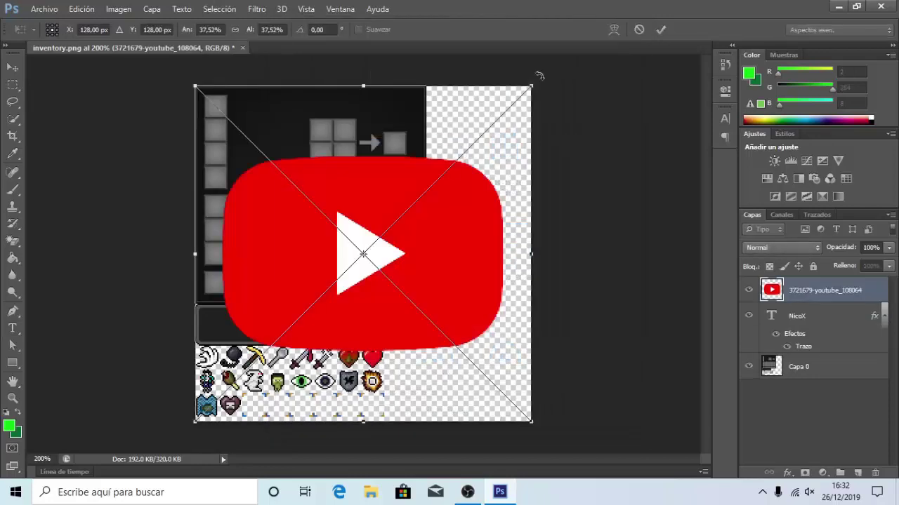
# Step: Scale the YouTube logo to a tiny icon beside the top-right of NicoX and commit it
pyautogui.moveTo(530, 85); pyautogui.dragTo(406, 176)
pyautogui.moveTo(284, 259); pyautogui.dragTo(309, 285)
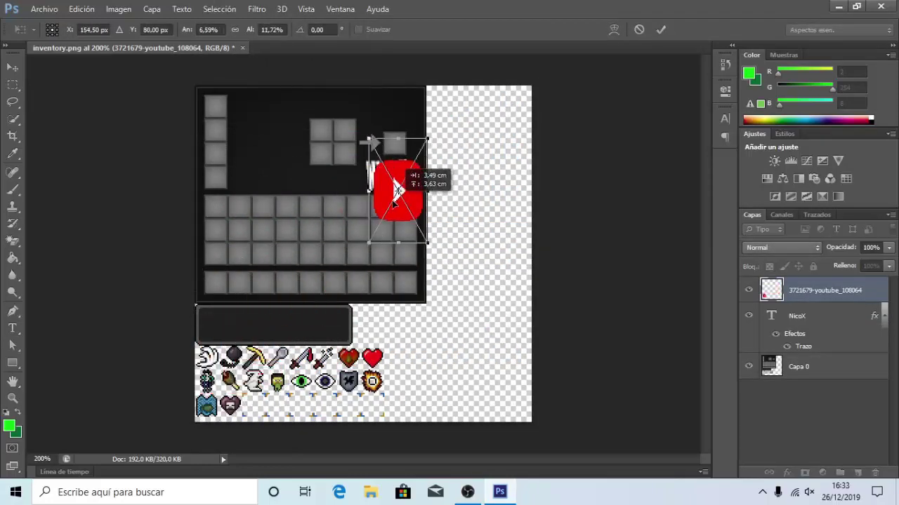
pyautogui.moveTo(309, 284)
pyautogui.mouseDown()
pyautogui.moveTo(397, 187)
pyautogui.moveTo(388, 191)
pyautogui.mouseUp()
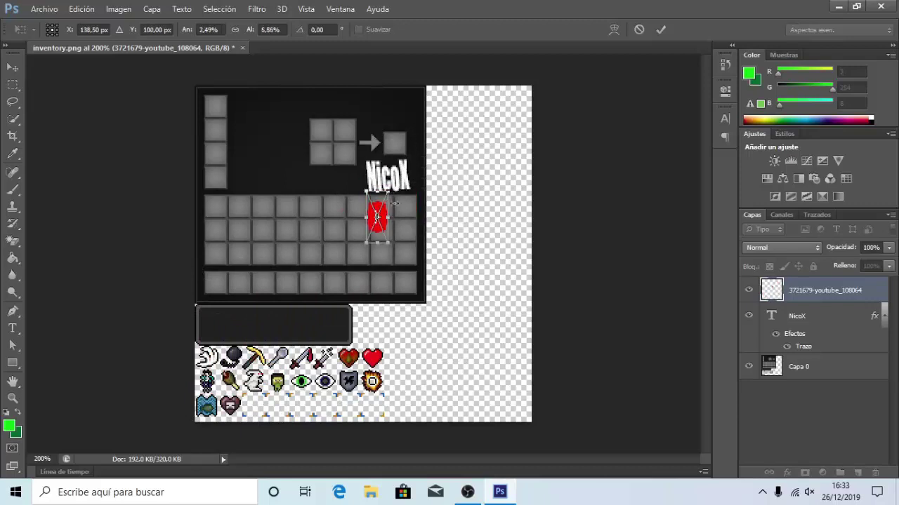
pyautogui.moveTo(391, 245)
pyautogui.mouseDown()
pyautogui.moveTo(386, 214)
pyautogui.moveTo(414, 166)
pyautogui.mouseUp()
pyautogui.press('Return')
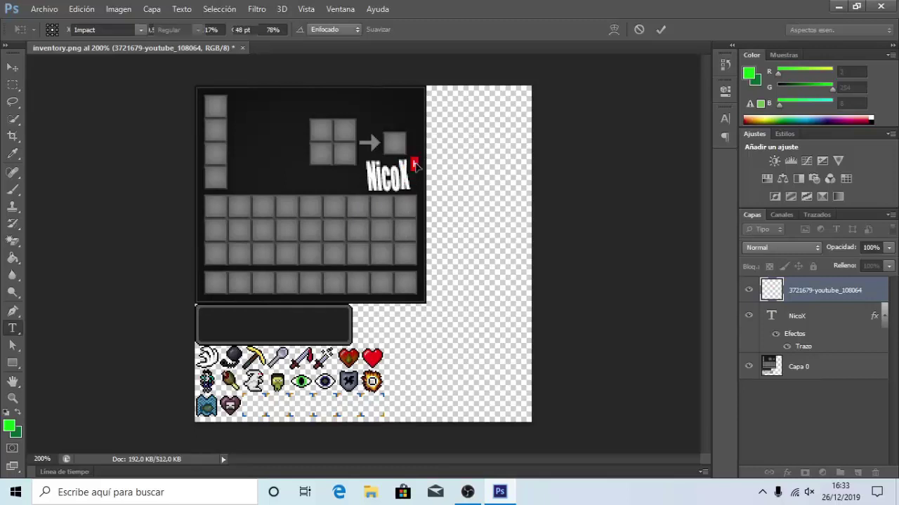
pyautogui.press('t')
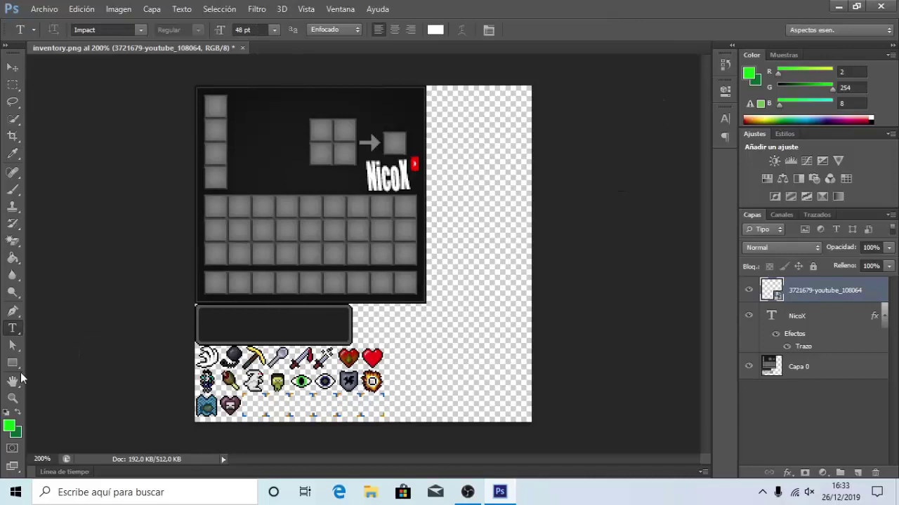
# Step: Zoom in on NicoX and widen the red logo slightly with Free Transform
pyautogui.click(12, 399)
pyautogui.click(419, 181)
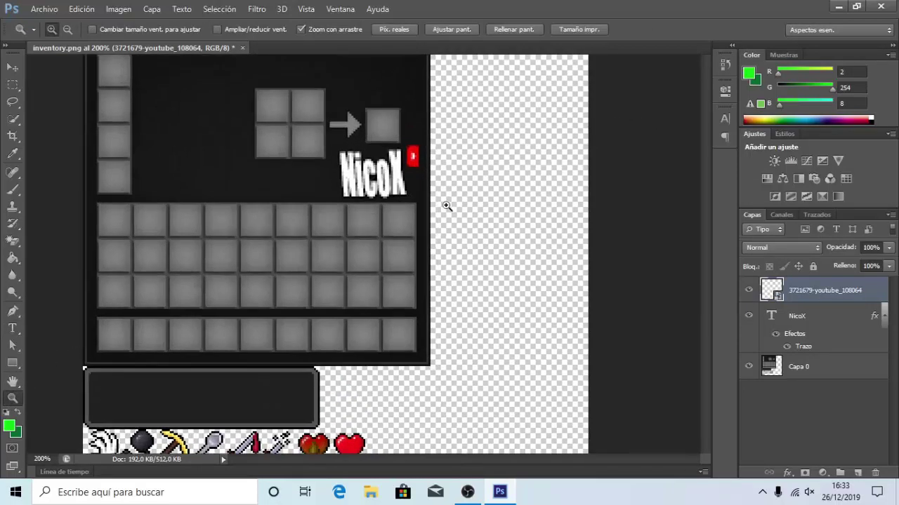
pyautogui.click(409, 186)
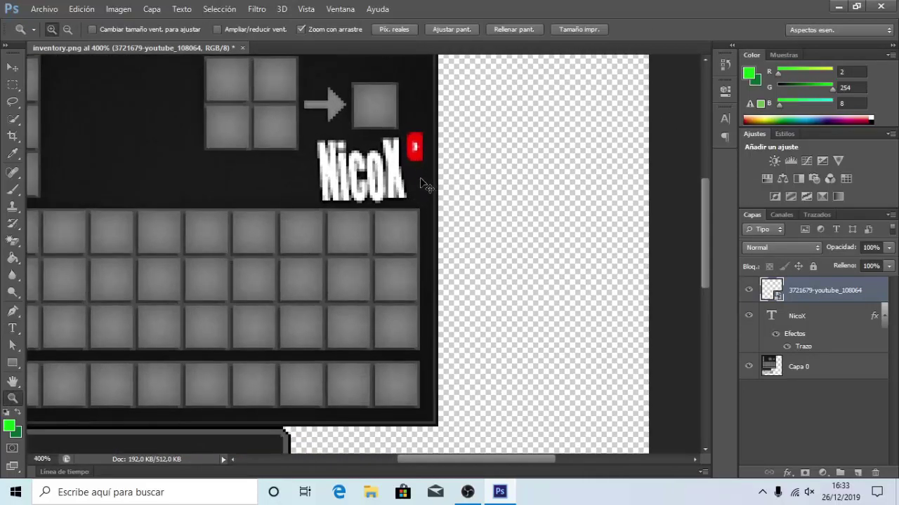
pyautogui.hotkey('ctrl', 't')
pyautogui.moveTo(424, 149); pyautogui.dragTo(431, 147)
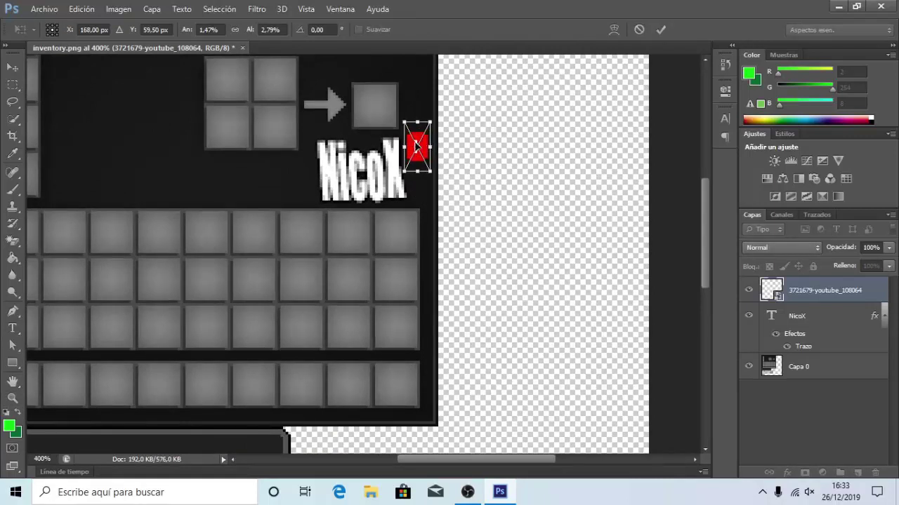
pyautogui.press('Return')
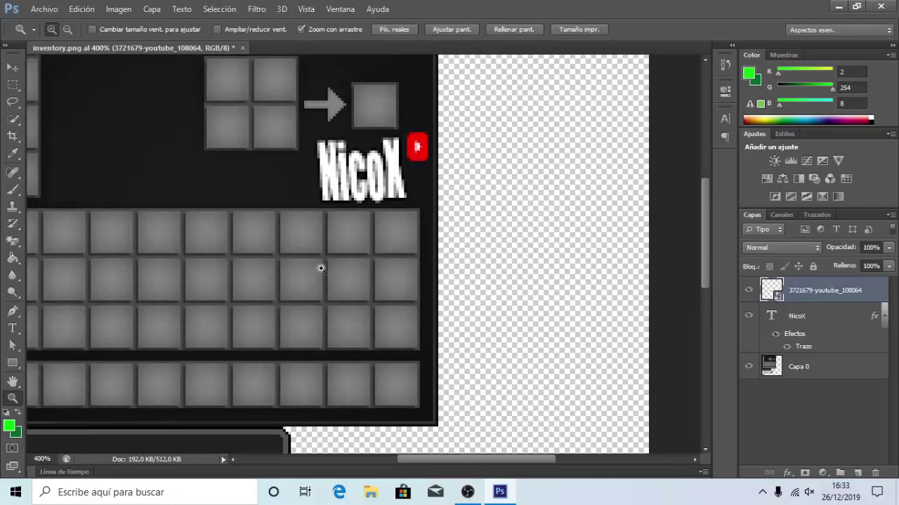
# Step: Zoom out to 200% so the whole inventory texture fits in view
pyautogui.rightClick(382, 253)
pyautogui.click(433, 323)
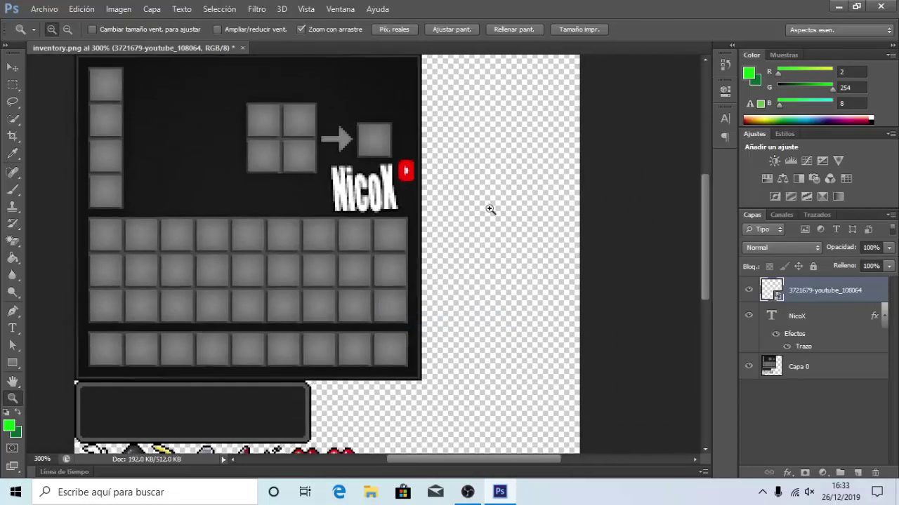
pyautogui.rightClick(405, 265)
pyautogui.click(460, 335)
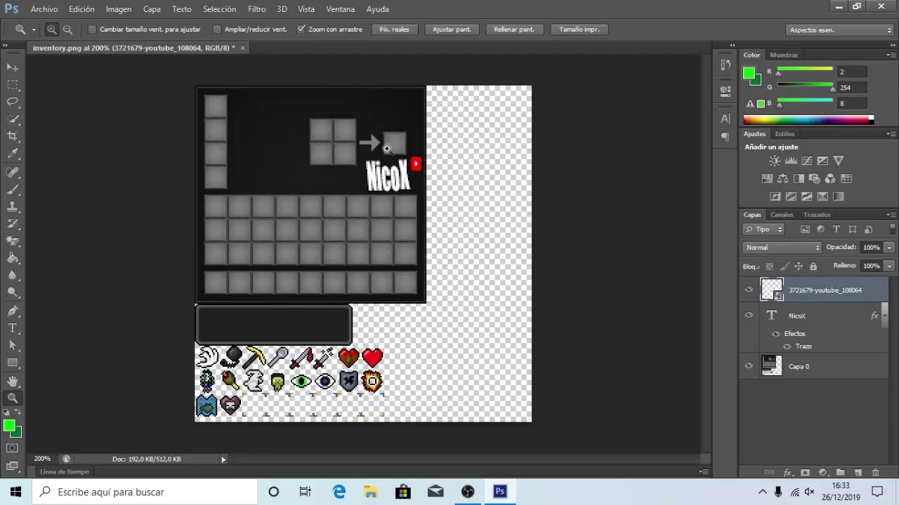
# Step: Save the texture in PNG format over the existing inventory.png, accepting the PNG options
pyautogui.click(44, 8)
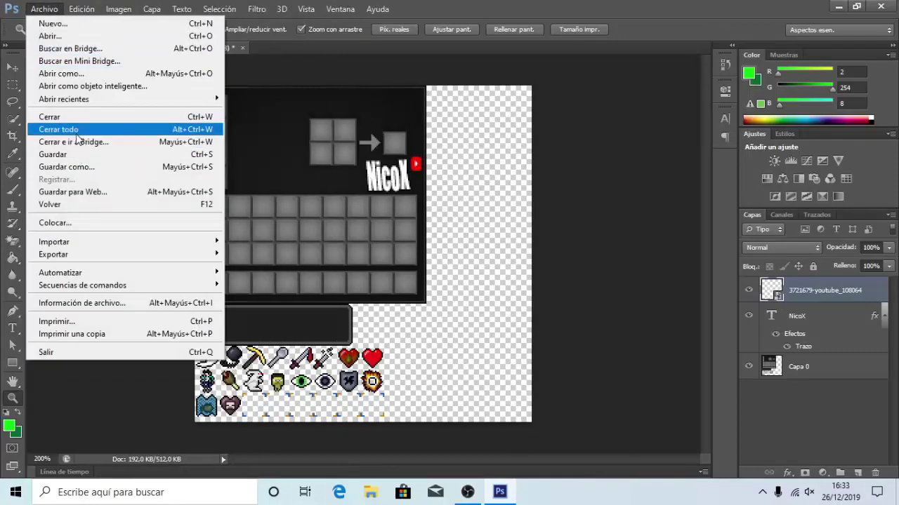
pyautogui.click(85, 168)
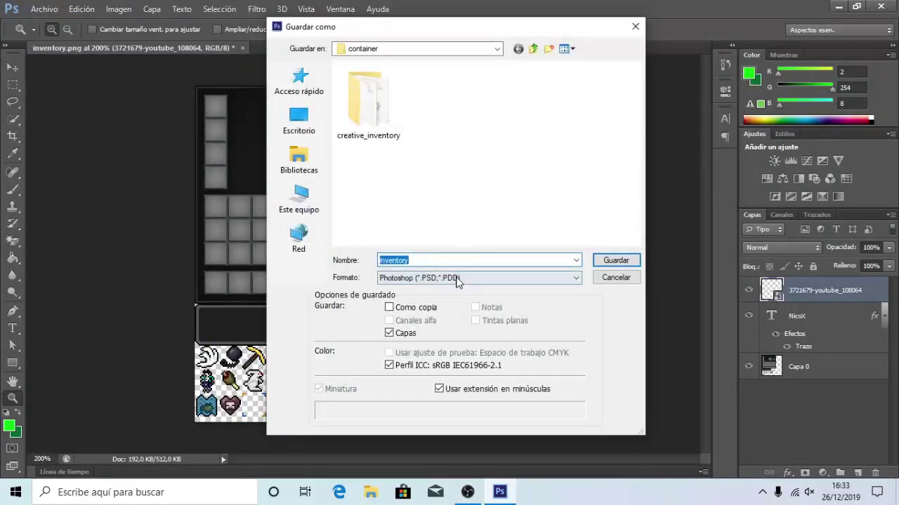
pyautogui.click(449, 278)
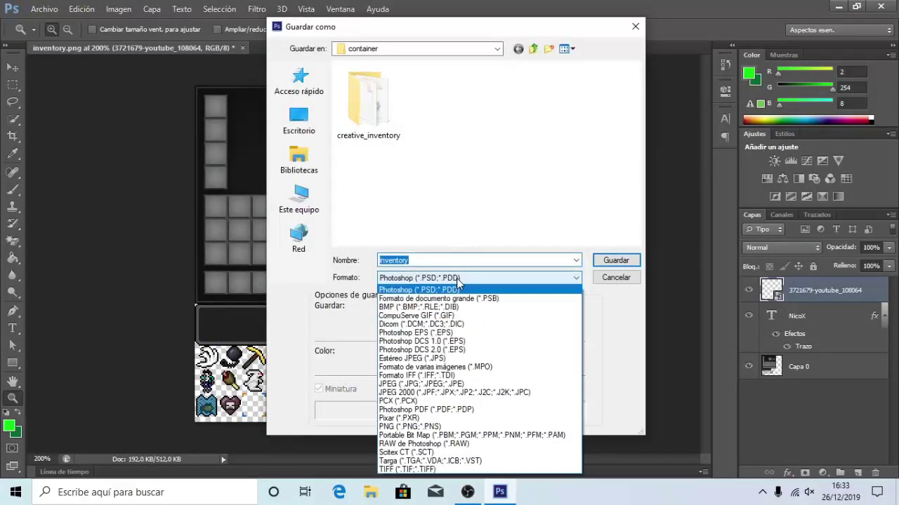
pyautogui.click(419, 426)
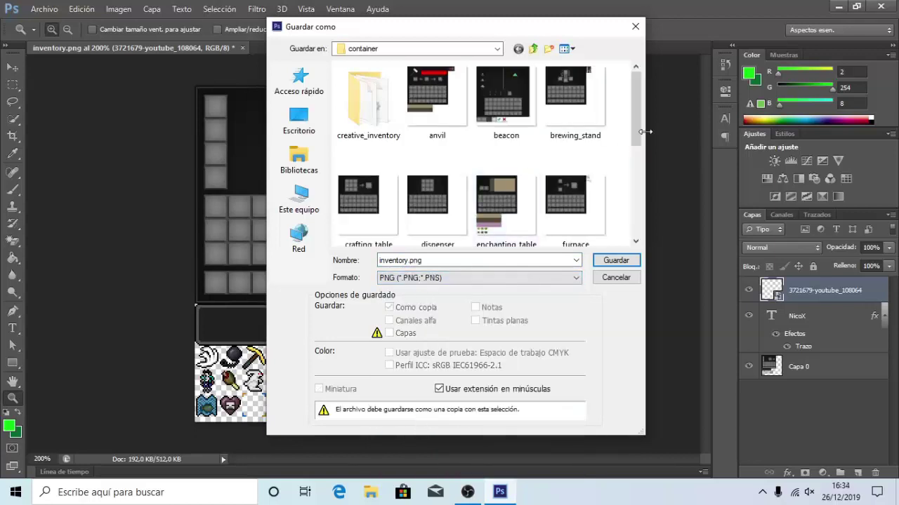
pyautogui.moveTo(639, 135); pyautogui.dragTo(639, 228)
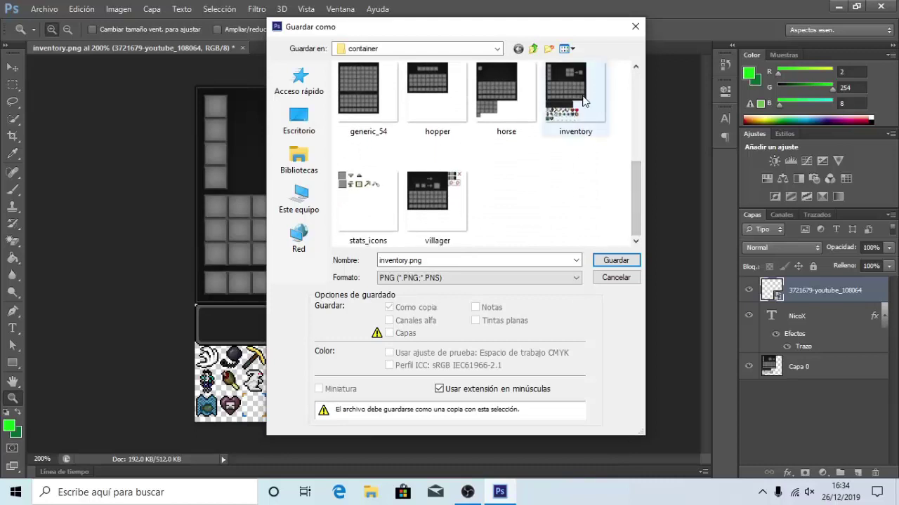
pyautogui.click(600, 260)
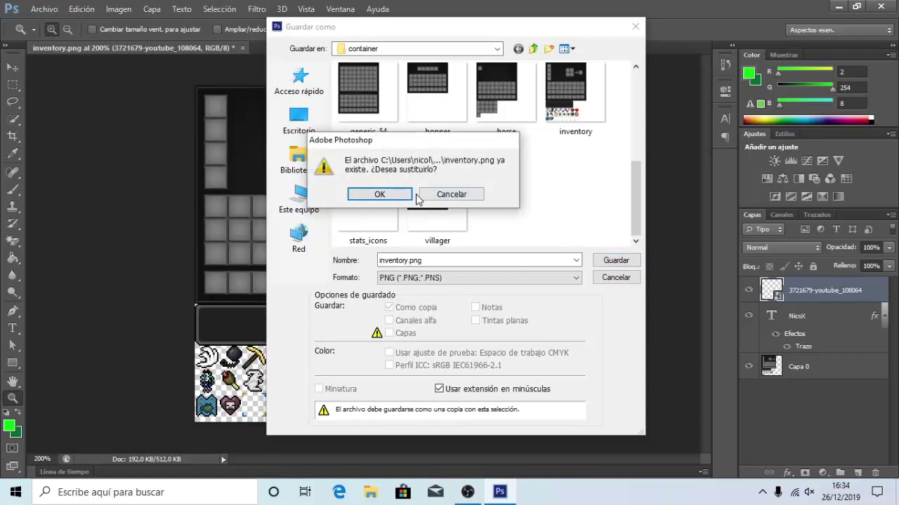
pyautogui.click(402, 195)
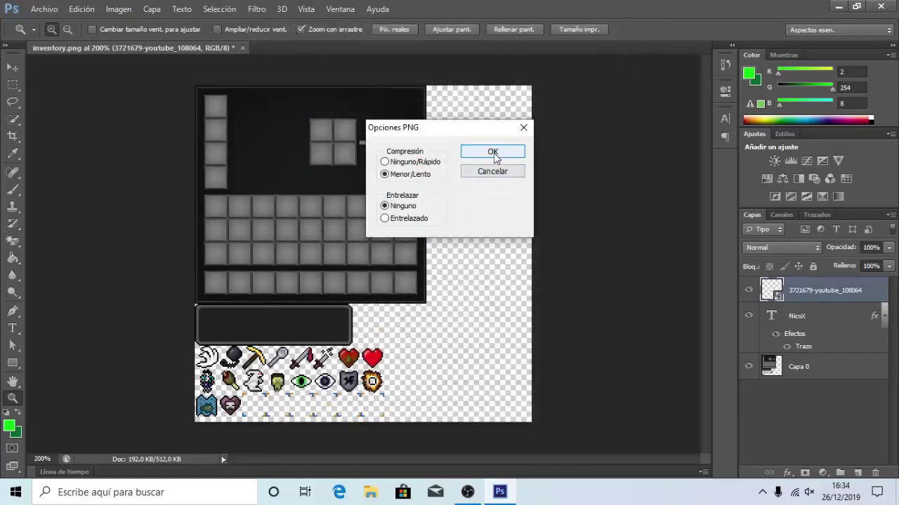
pyautogui.click(493, 152)
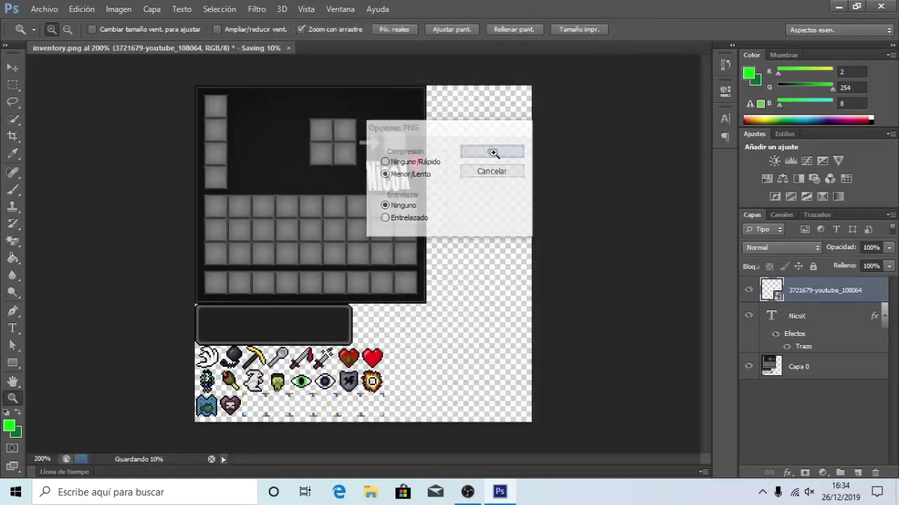
pyautogui.click(880, 6)
# Step: Quit Photoshop without saving, then select assets, Credits, pack and pack.mcmeta on the desktop
pyautogui.click(460, 193)
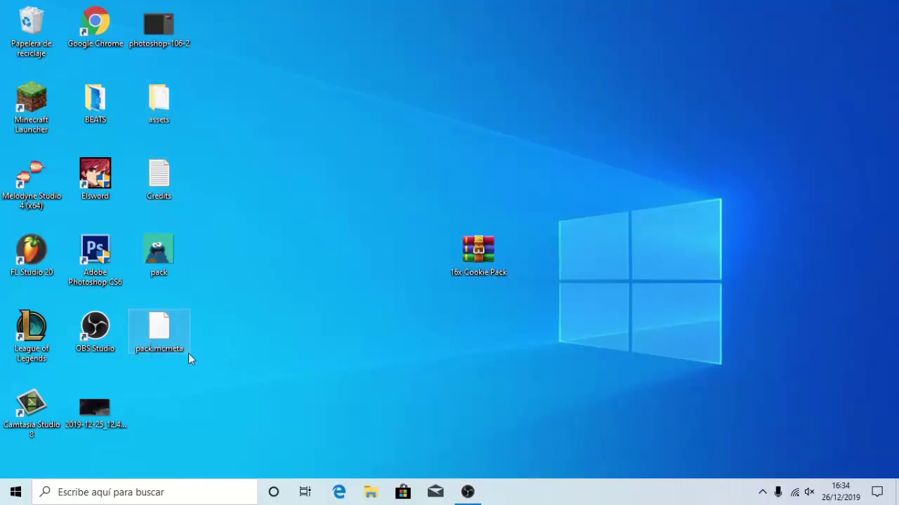
pyautogui.moveTo(152, 370); pyautogui.dragTo(171, 100)
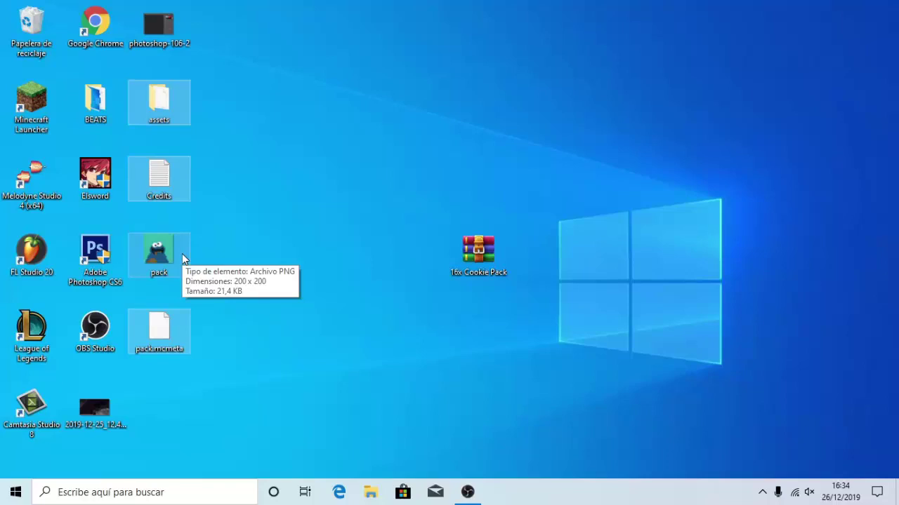
# Step: Add the four selected items to a new ZIP archive with WinRAR
pyautogui.rightClick(151, 177)
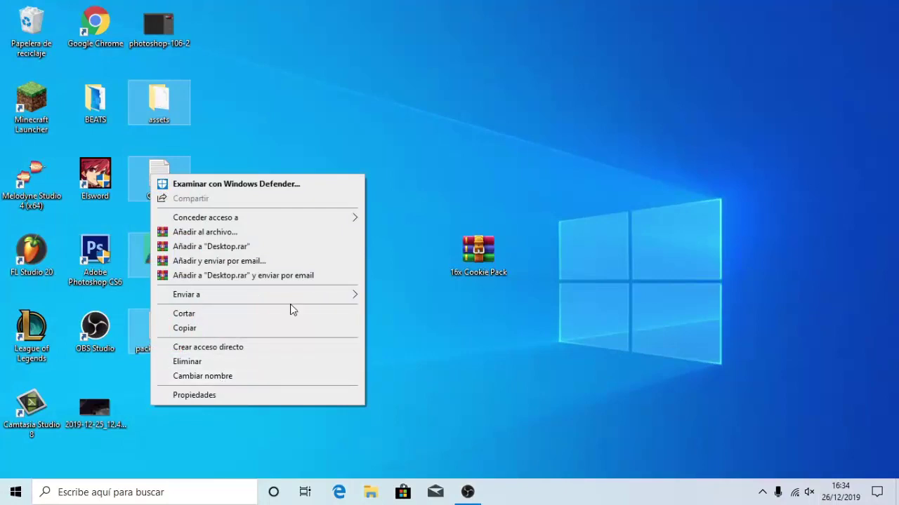
pyautogui.click(200, 233)
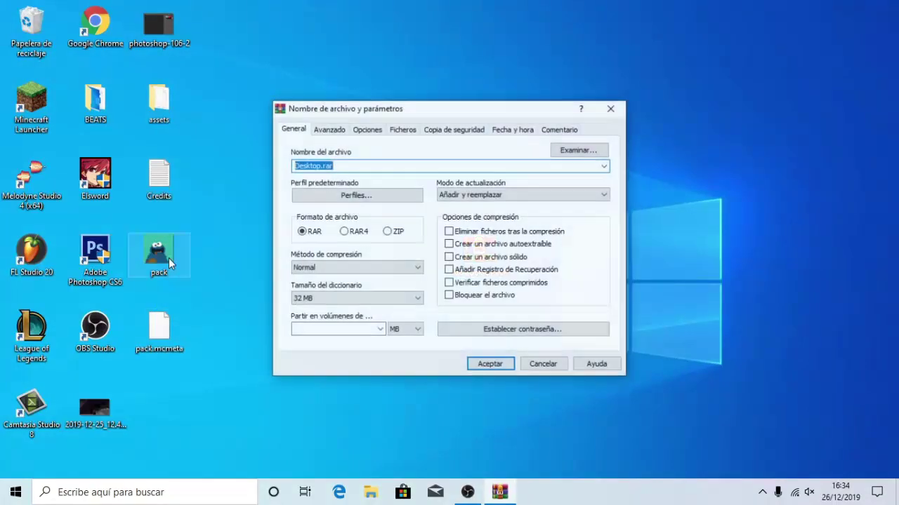
pyautogui.click(394, 233)
pyautogui.click(486, 365)
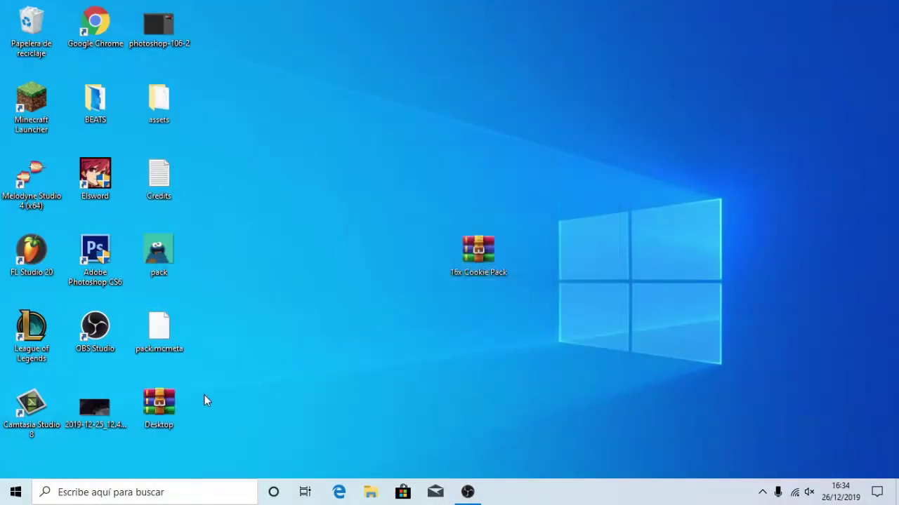
# Step: Rename the new desktop archive to Desktop13
pyautogui.rightClick(163, 418)
pyautogui.click(224, 382)
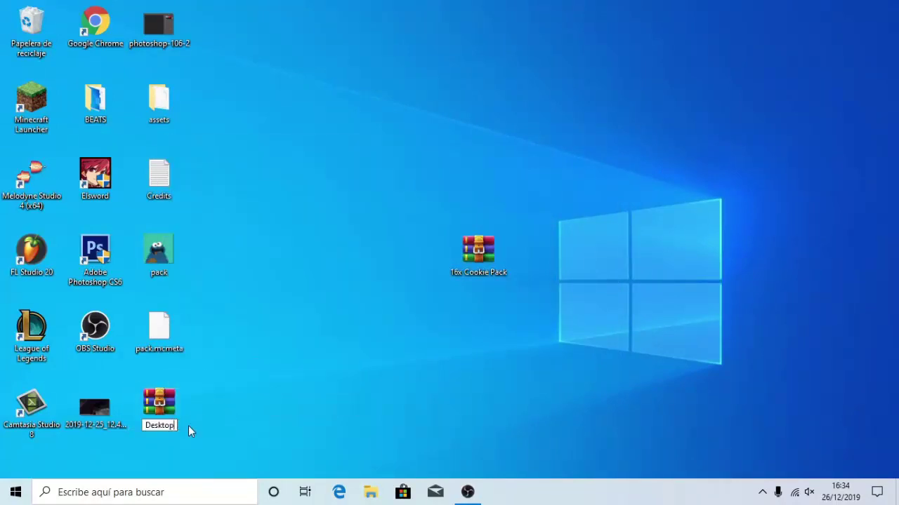
pyautogui.write('13')
pyautogui.press('Return')
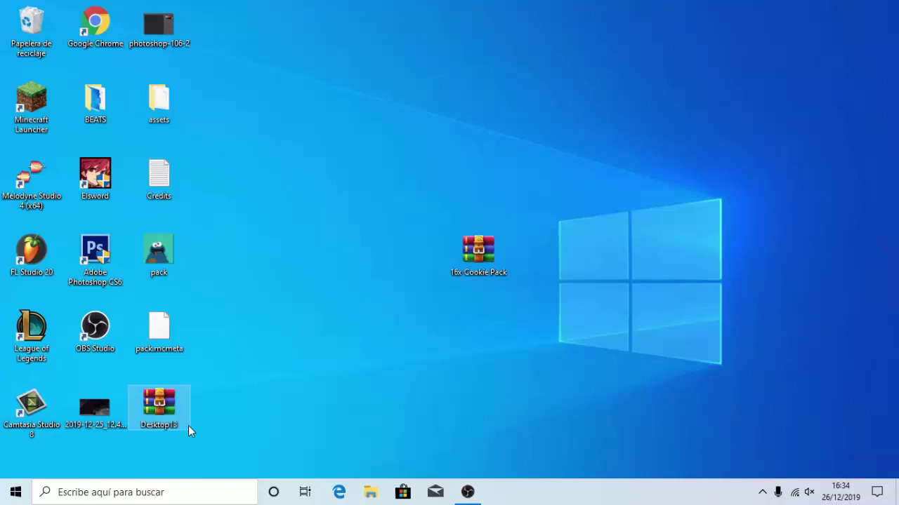
pyautogui.click(478, 256)
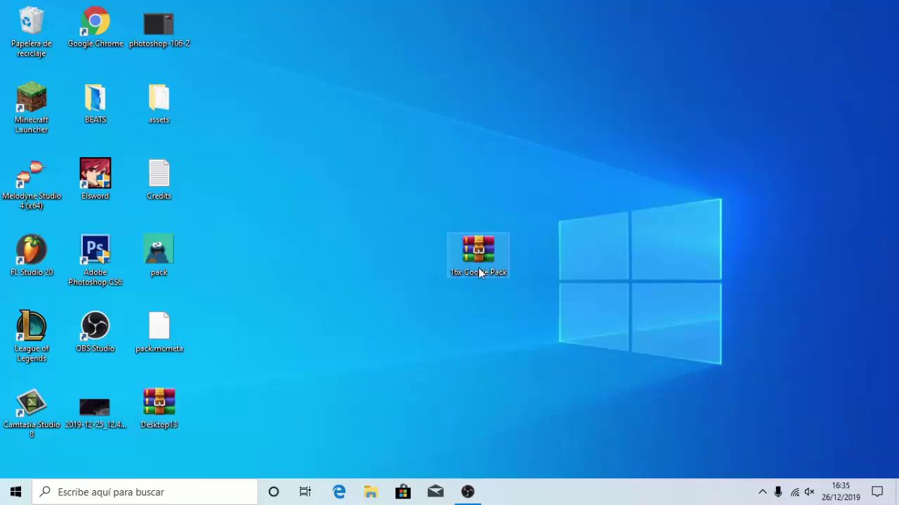
pyautogui.click(409, 242)
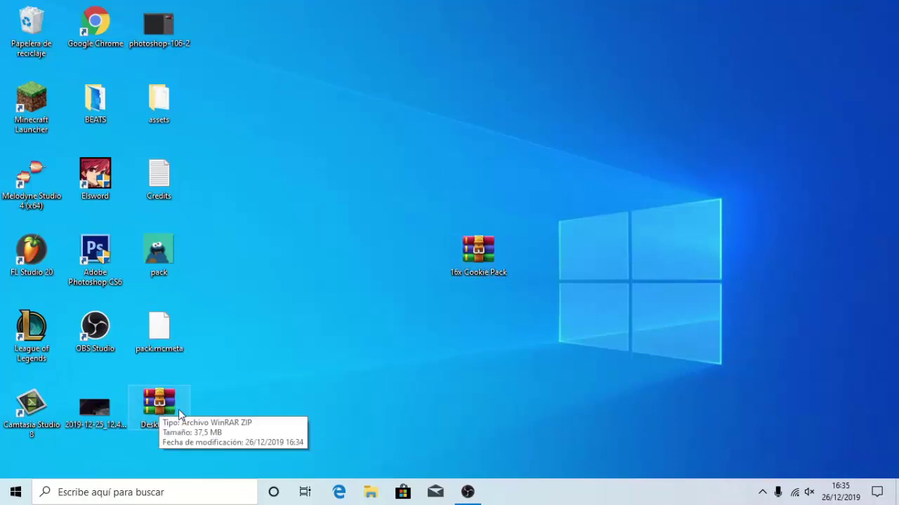
# Step: Search Windows for %appdata% to open the Roaming folder
pyautogui.click(15, 491)
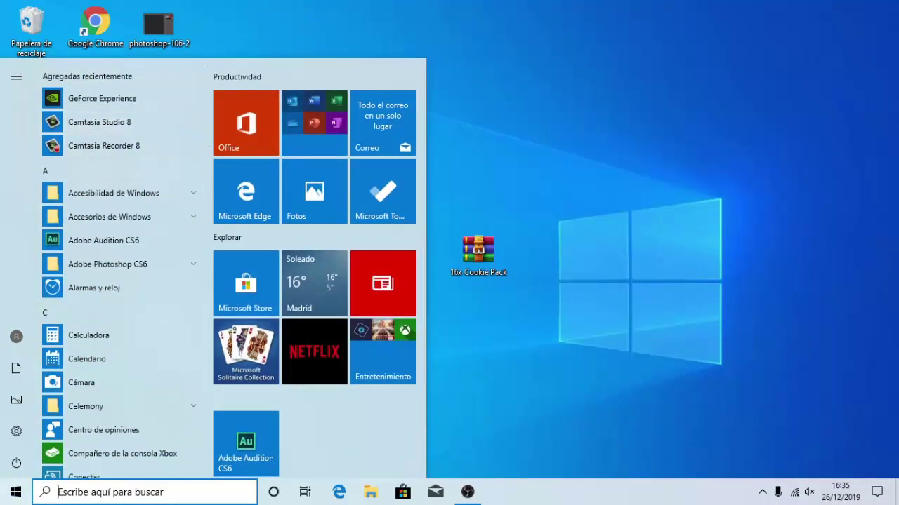
pyautogui.click(135, 492)
pyautogui.write('$')
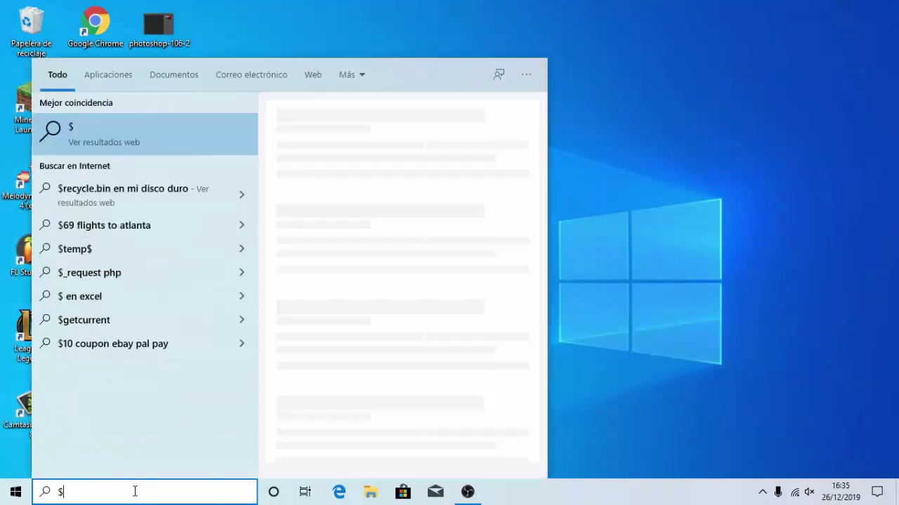
pyautogui.press('BackSpace')
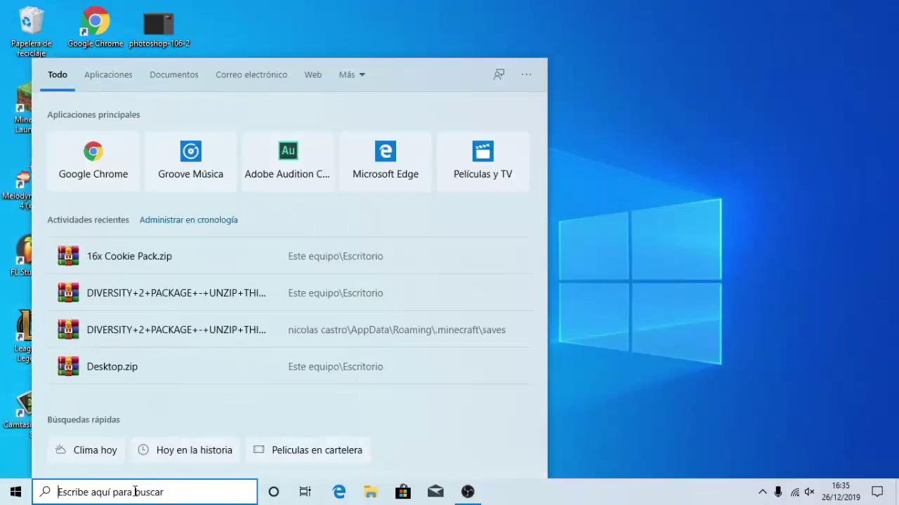
pyautogui.write('%a')
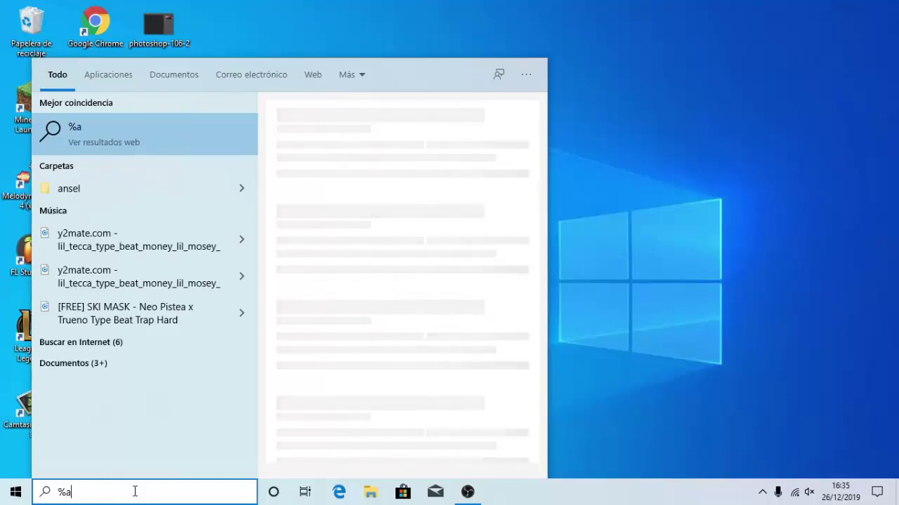
pyautogui.write('ppdata%')
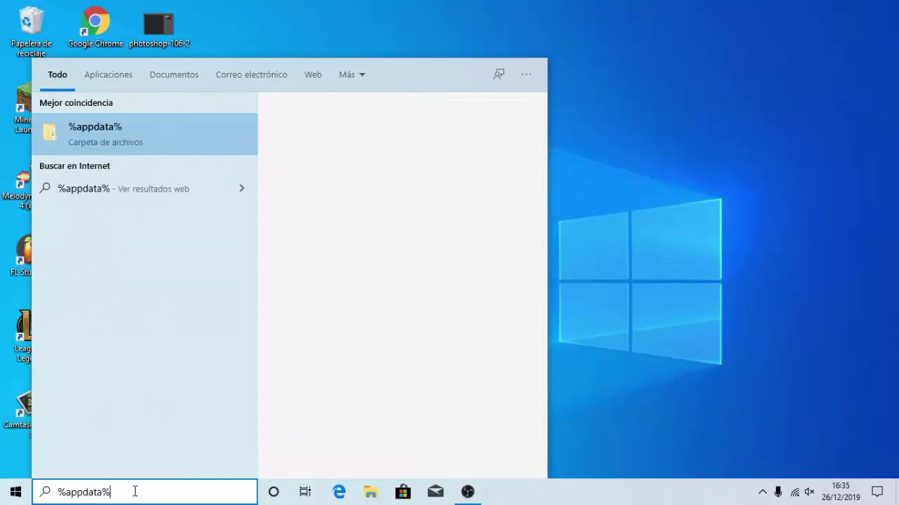
pyautogui.press('Return')
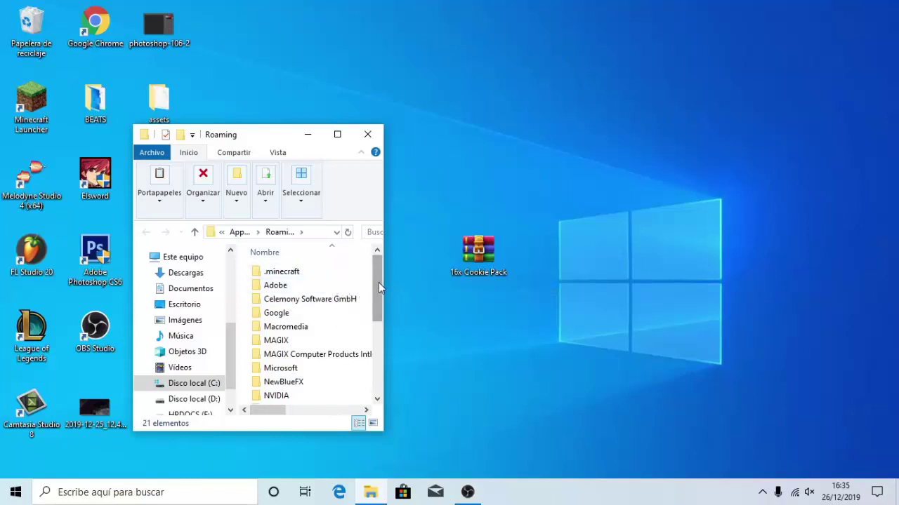
# Step: Open the .minecraft resourcepacks folder in File Explorer
pyautogui.moveTo(378, 284)
pyautogui.mouseDown()
pyautogui.moveTo(377, 358)
pyautogui.moveTo(380, 275)
pyautogui.mouseUp()
pyautogui.doubleClick(331, 273)
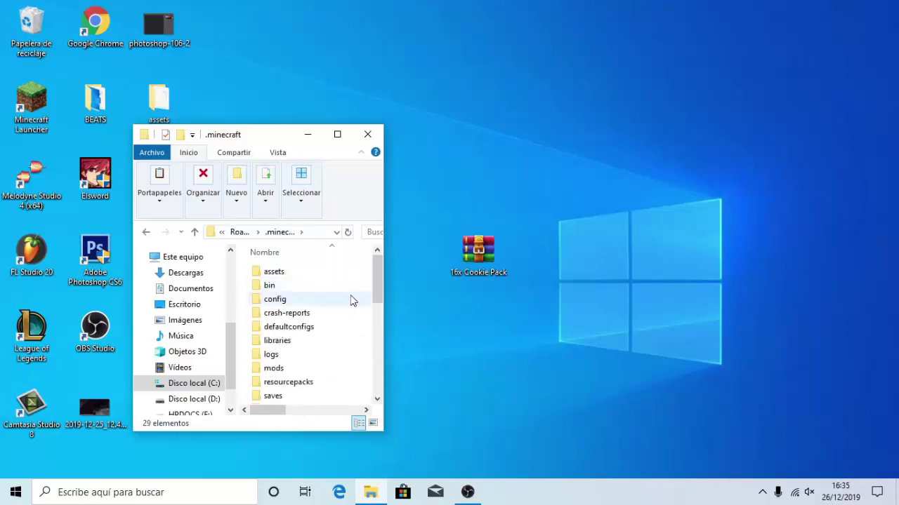
pyautogui.scroll(-1, 377, 288)
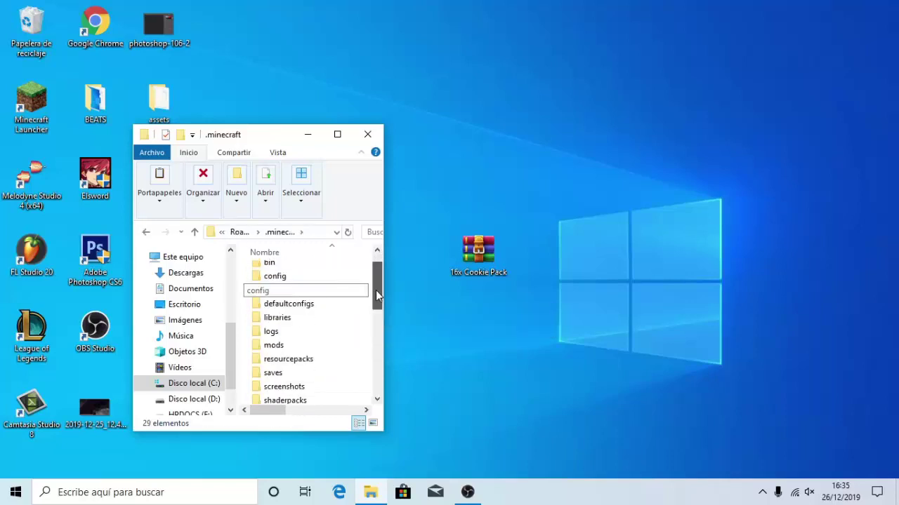
pyautogui.click(326, 356)
pyautogui.doubleClick(325, 356)
# Step: Drag the Desktop13 archive from the desktop into resourcepacks and close the window
pyautogui.moveTo(279, 136)
pyautogui.mouseDown()
pyautogui.moveTo(351, 116)
pyautogui.moveTo(414, 77)
pyautogui.mouseUp()
pyautogui.moveTo(159, 404); pyautogui.dragTo(410, 300)
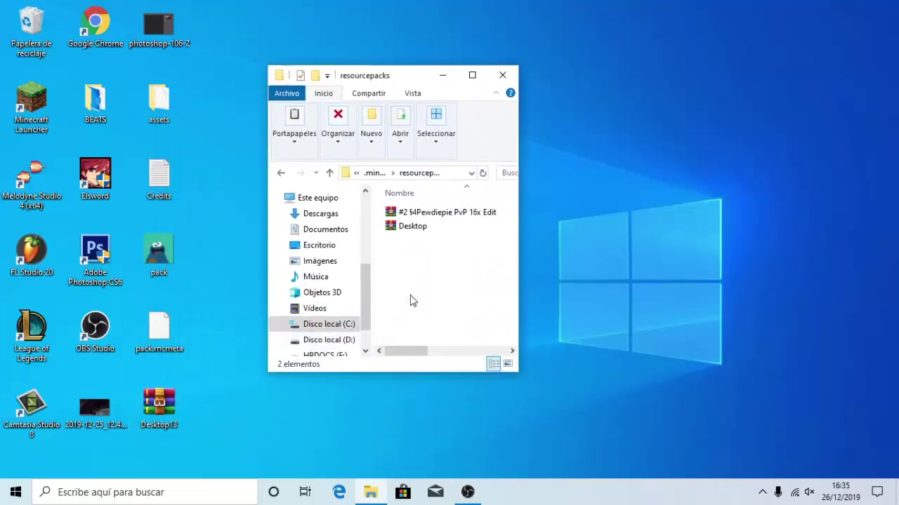
pyautogui.click(397, 290)
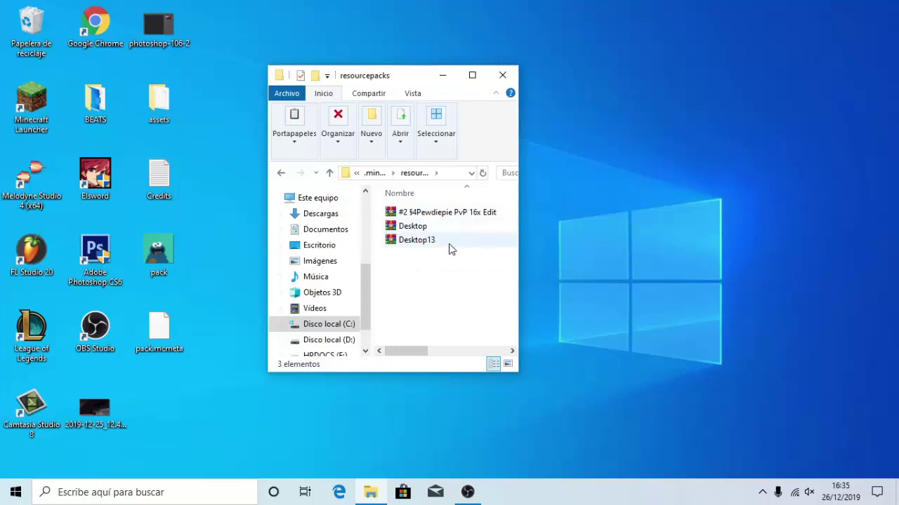
pyautogui.click(503, 75)
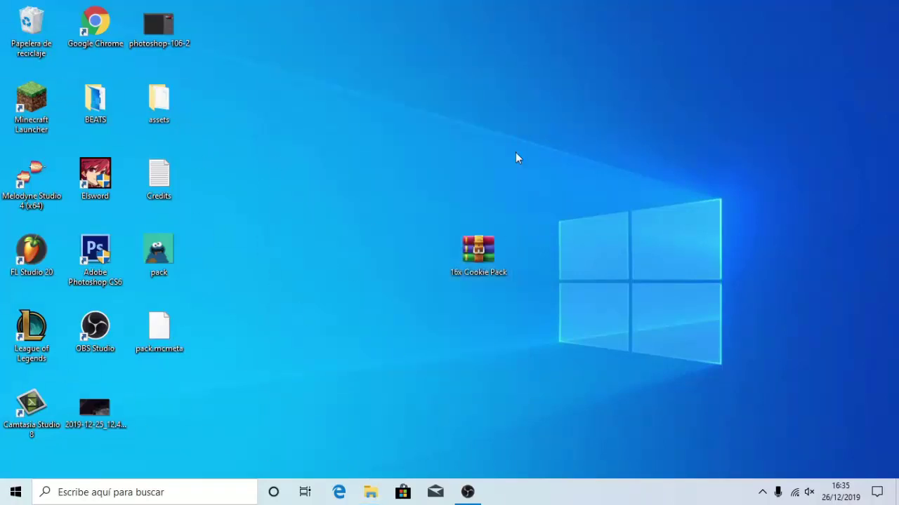
# Step: Launch Minecraft Launcher and play the 1.8 OptiFine installation
pyautogui.doubleClick(35, 105)
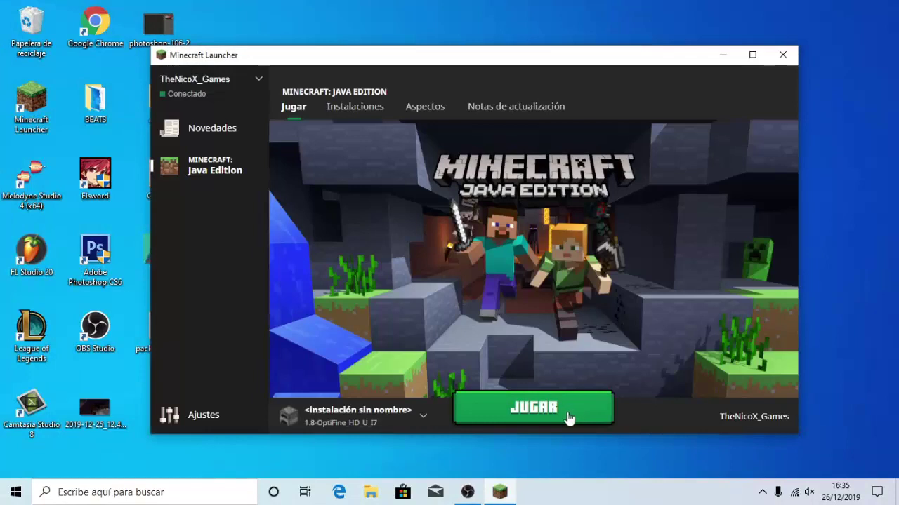
pyautogui.click(567, 412)
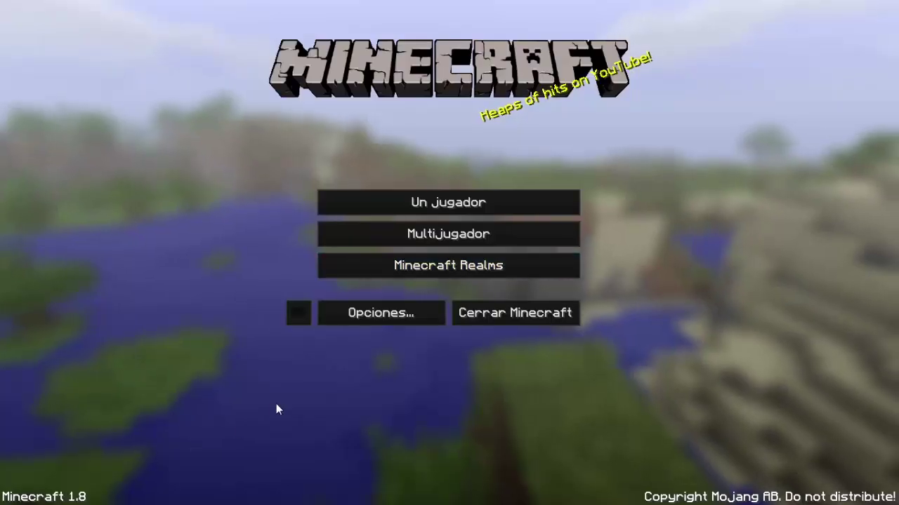
# Step: In Resource Packs, replace Desktop.zip with Desktop13.zip as the active pack
pyautogui.click(414, 314)
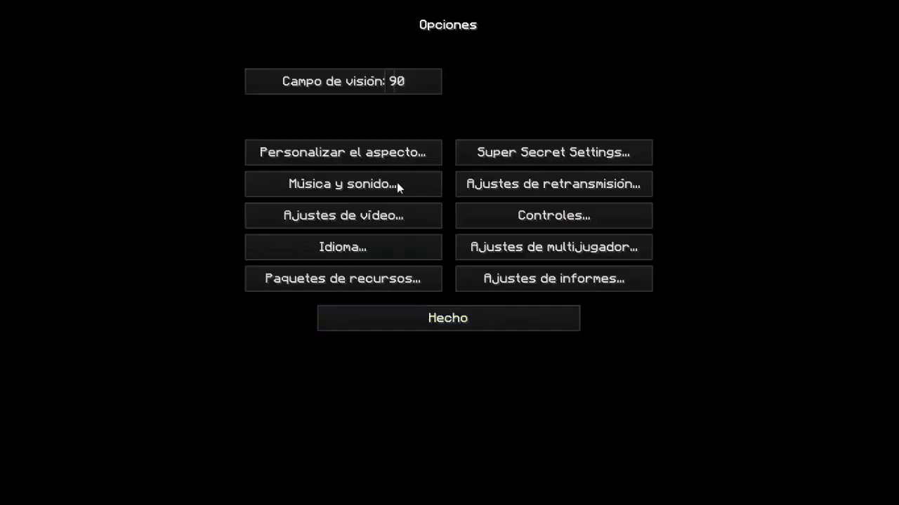
pyautogui.click(403, 286)
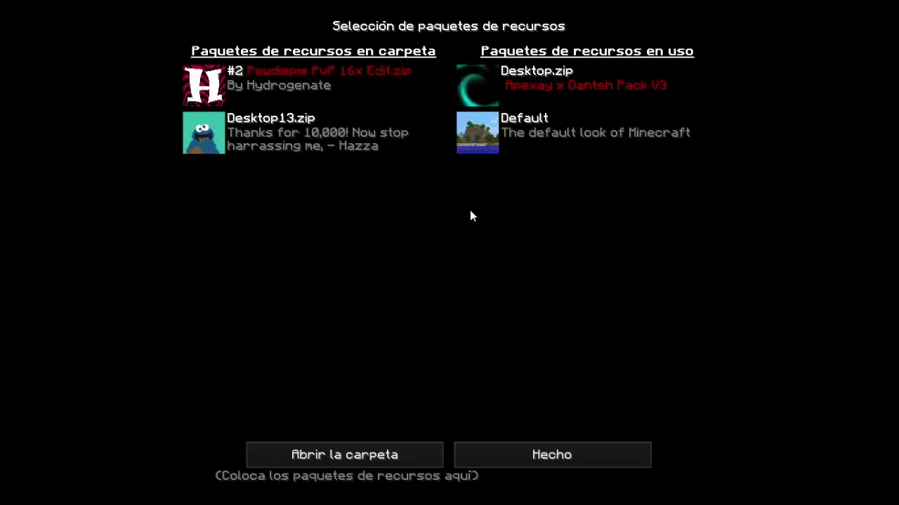
pyautogui.click(472, 83)
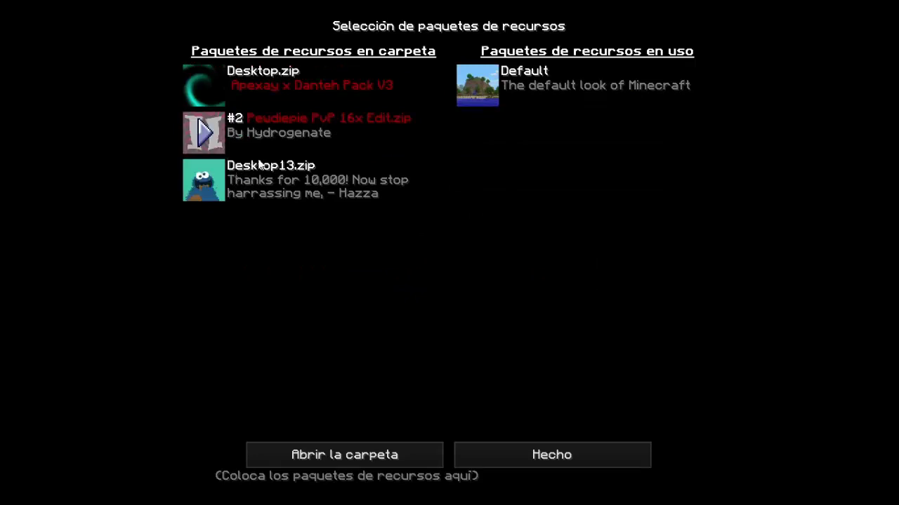
pyautogui.click(209, 180)
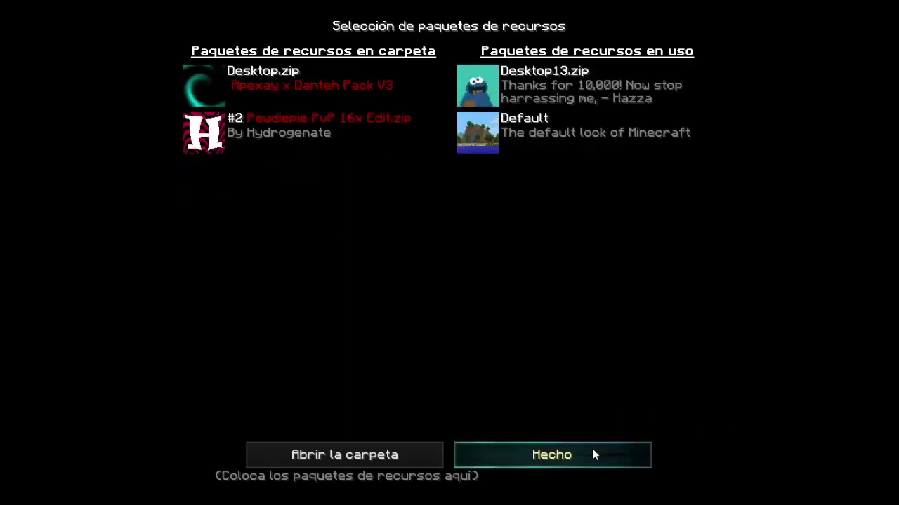
pyautogui.click(632, 458)
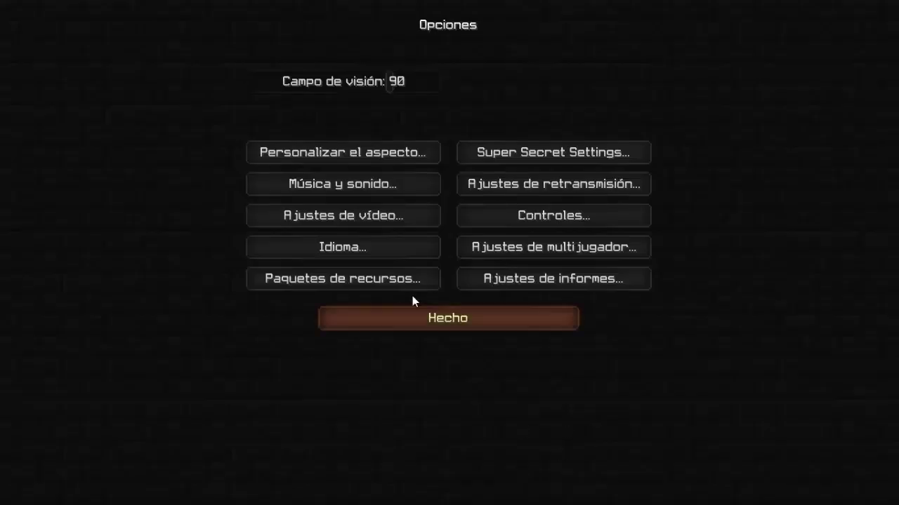
pyautogui.click(450, 316)
pyautogui.click(465, 243)
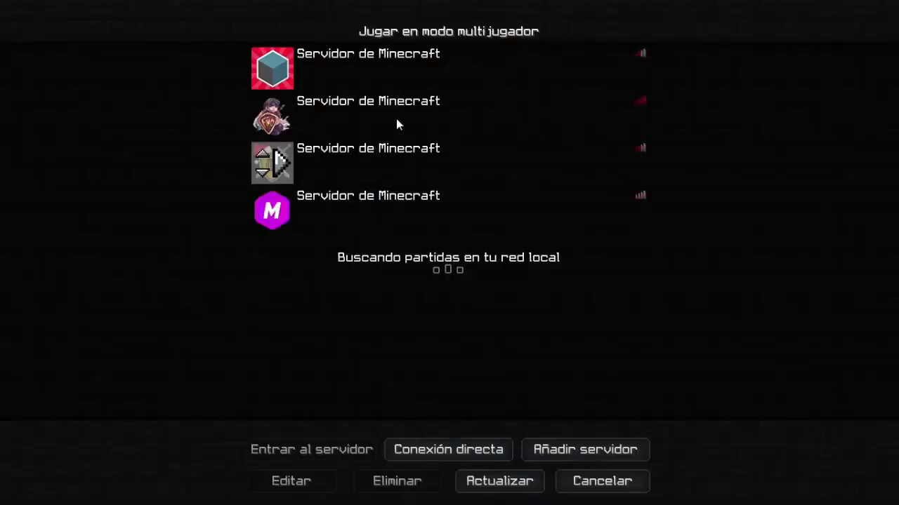
# Step: Refresh the server list and join the CubeCraft server
pyautogui.click(501, 483)
pyautogui.moveTo(272, 68)
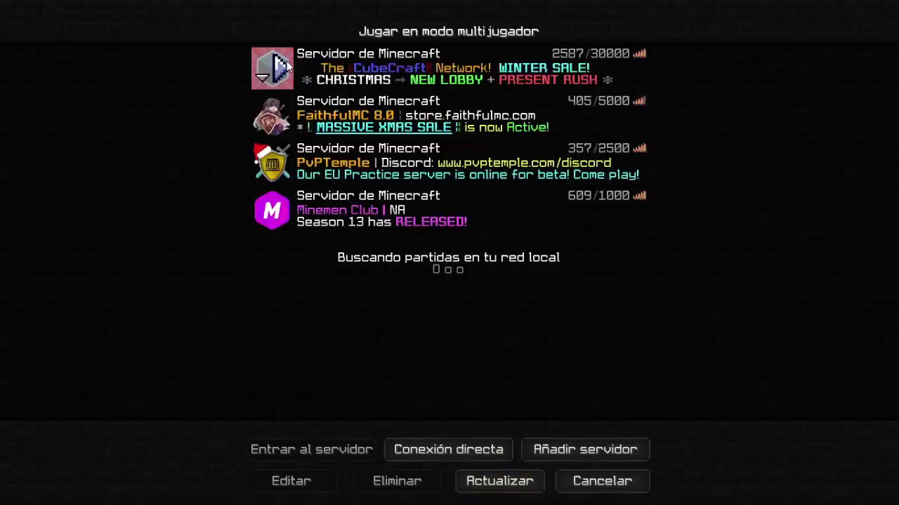
pyautogui.doubleClick(313, 79)
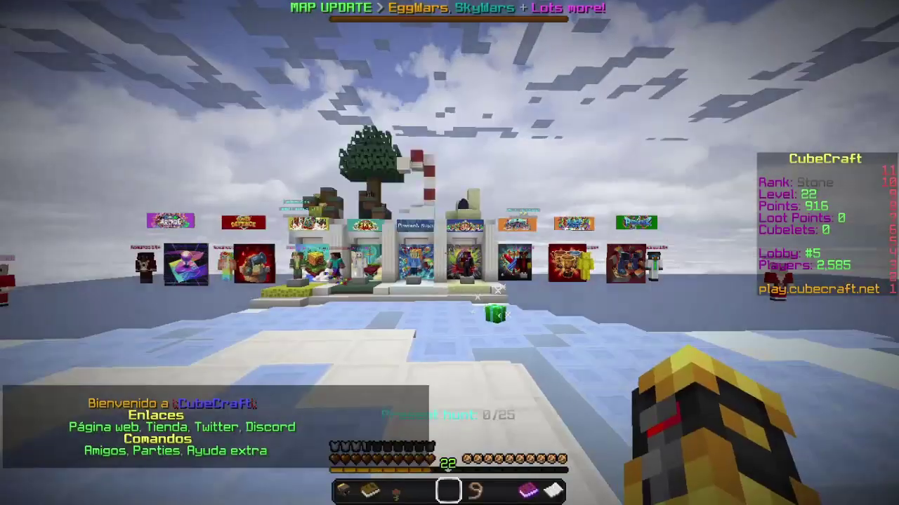
pyautogui.press('3')
pyautogui.press('4')
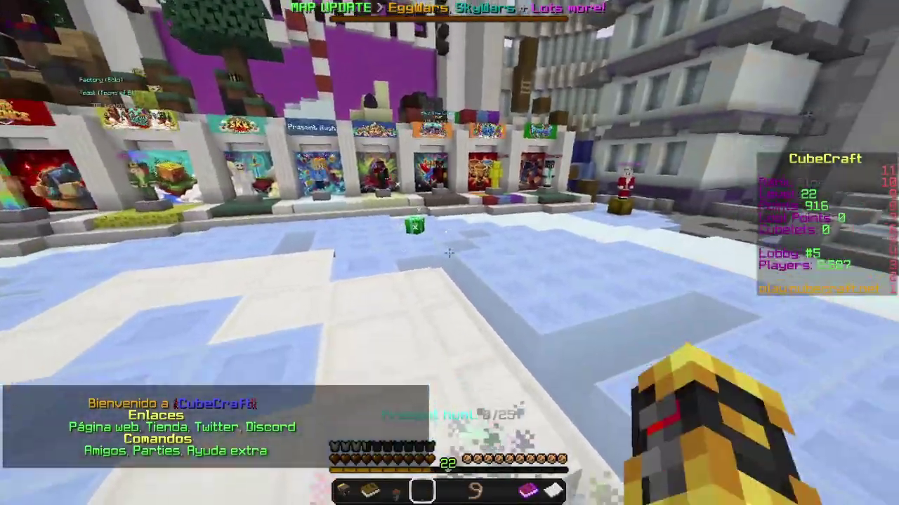
# Step: Open the inventory to check the NicoX texture, then cycle the F5 camera views
pyautogui.press('e')
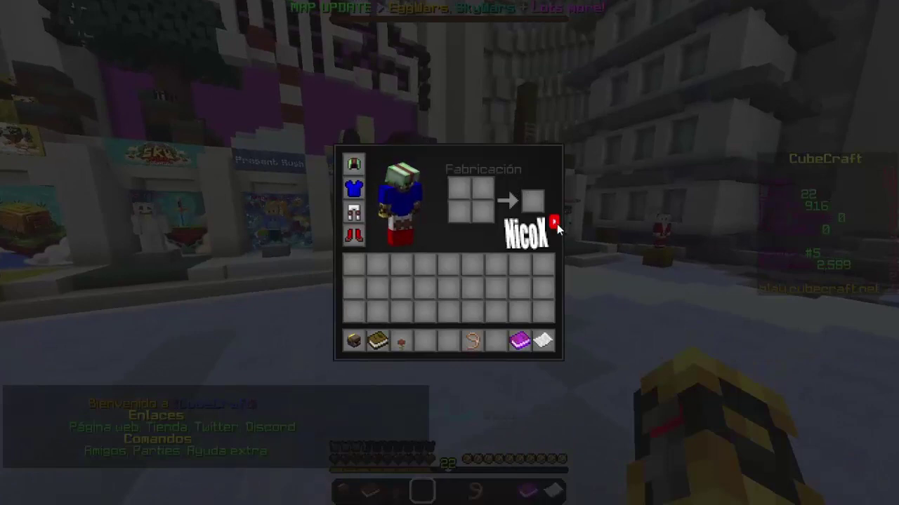
pyautogui.press('e')
pyautogui.press('F5')
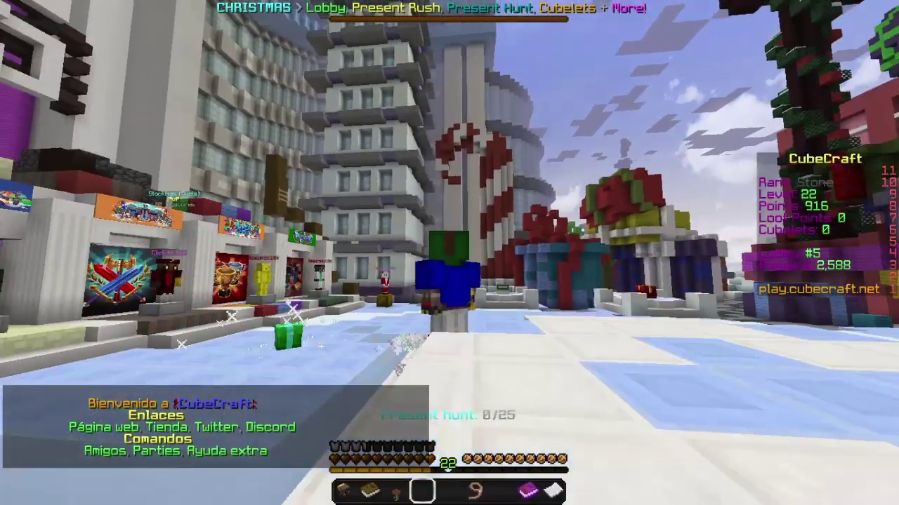
pyautogui.press('F5')
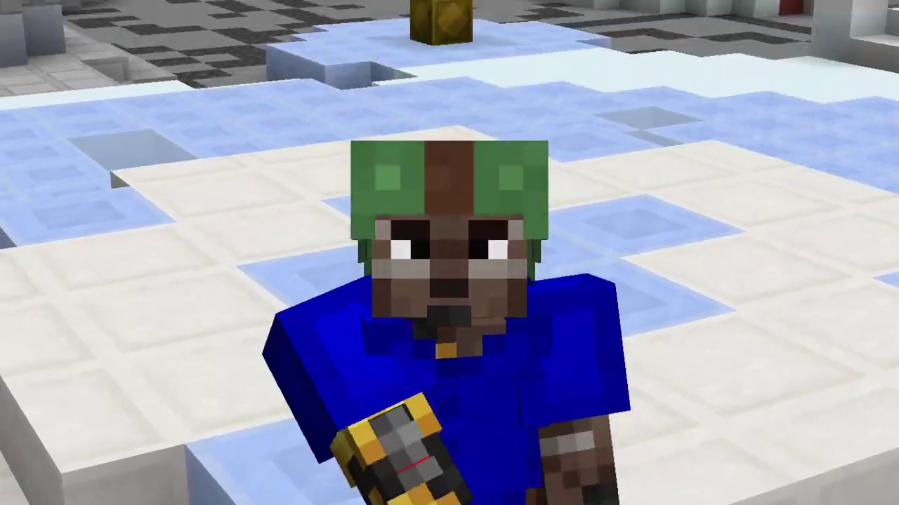
pyautogui.press('F5')
pyautogui.press('F1')
# Step: Swap Desktop13.zip back to Desktop.zip in Resource Packs and resume play in the lobby
pyautogui.press('Escape')
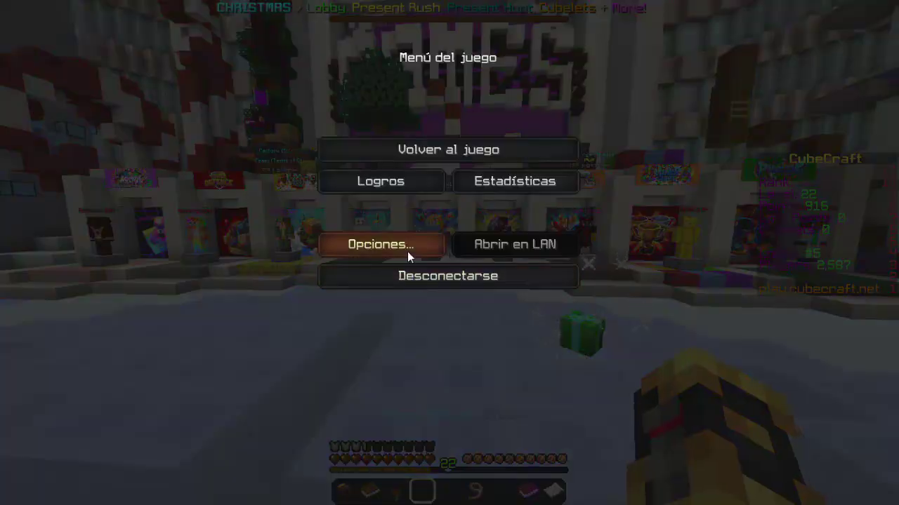
pyautogui.click(407, 252)
pyautogui.click(432, 275)
pyautogui.moveTo(477, 85)
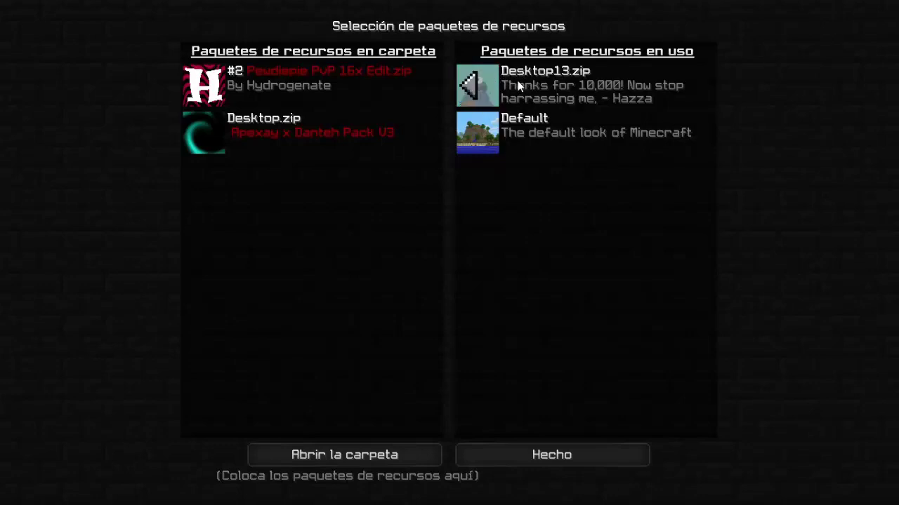
pyautogui.click(470, 83)
pyautogui.moveTo(204, 132)
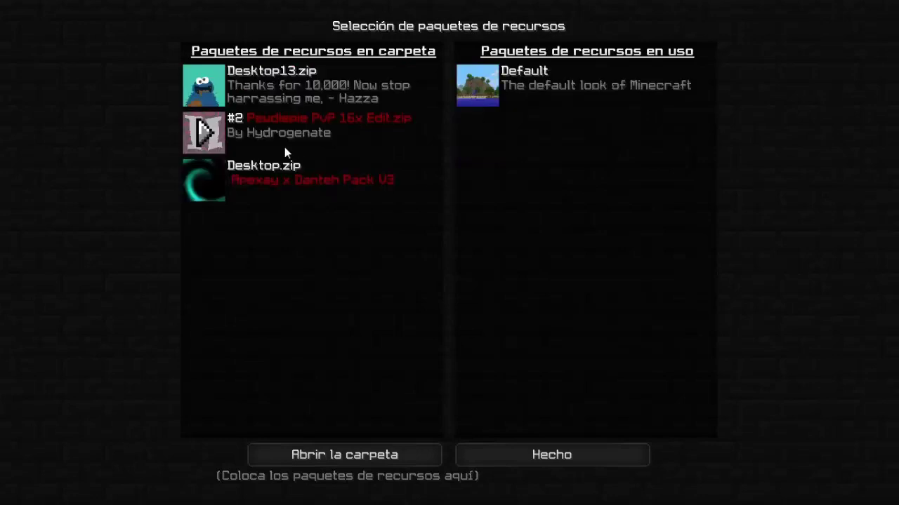
pyautogui.click(212, 176)
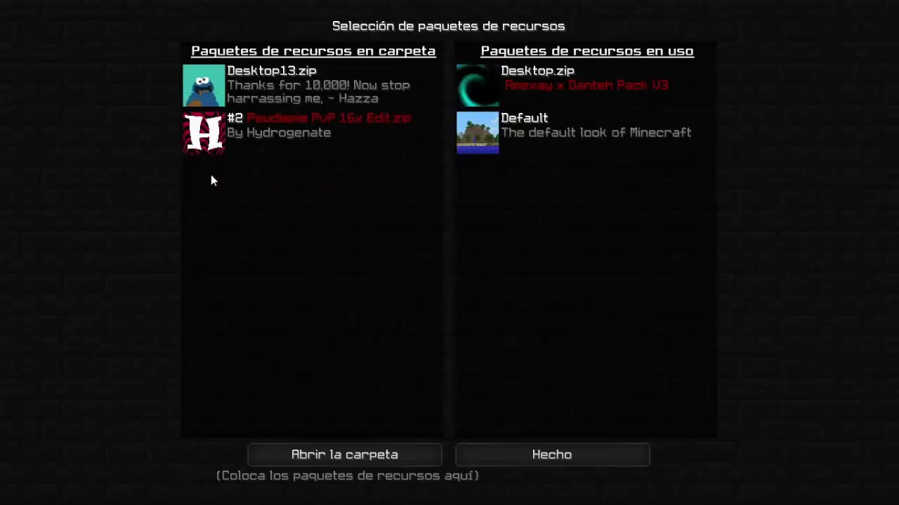
pyautogui.click(554, 463)
pyautogui.click(479, 312)
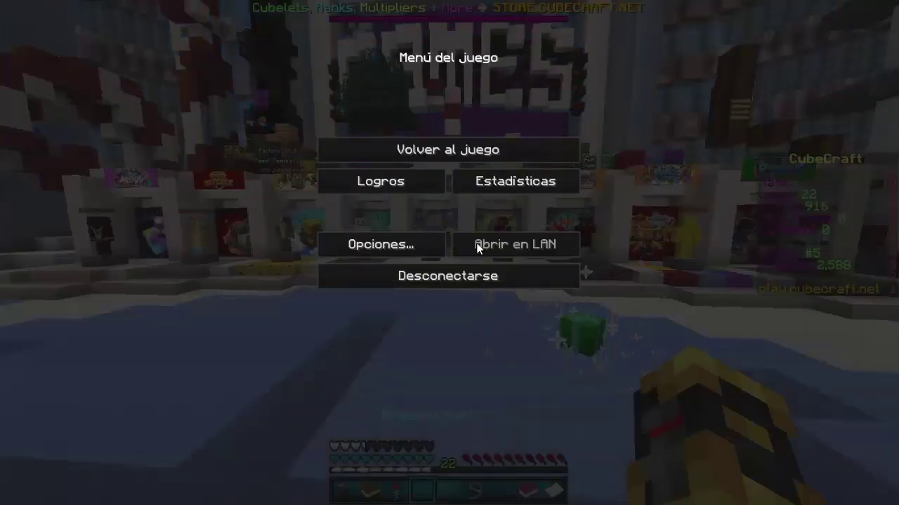
pyautogui.click(458, 149)
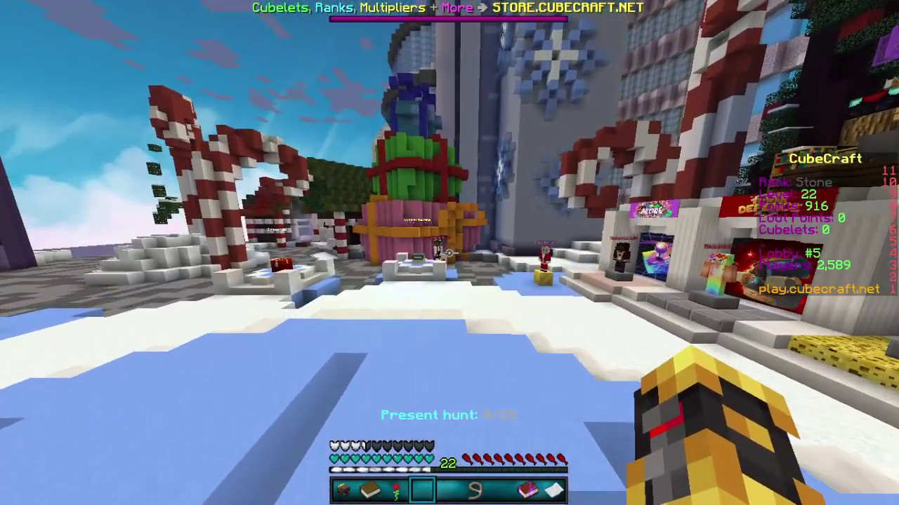
# Step: Check the NicoX inventory texture, then resume play and view the player in third-person
pyautogui.press('e')
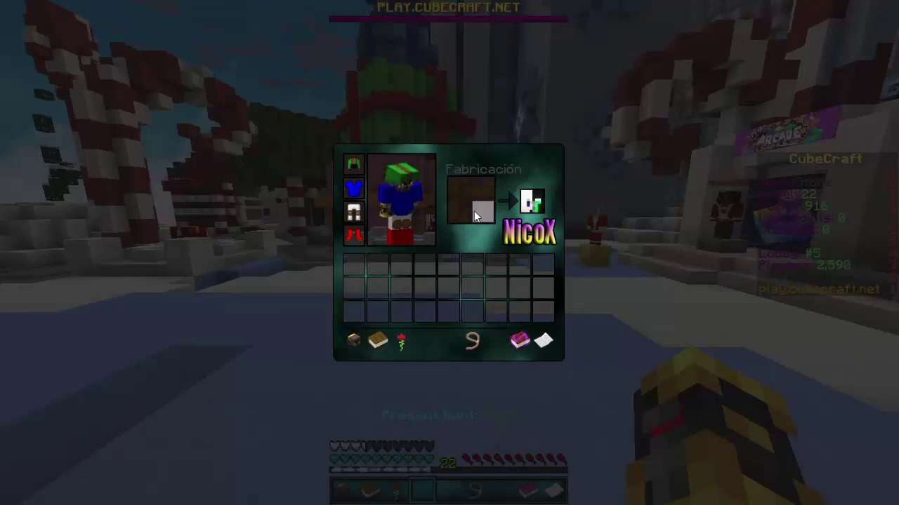
pyautogui.press('e')
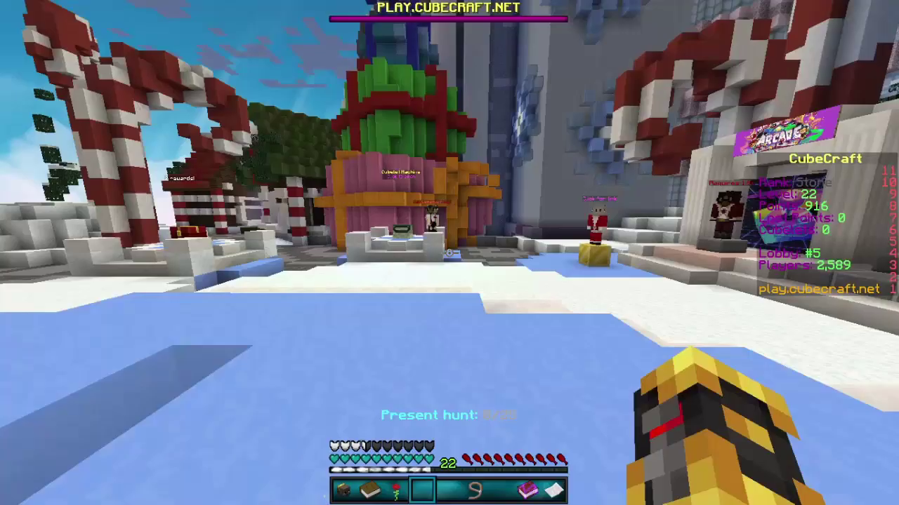
pyautogui.press('Escape')
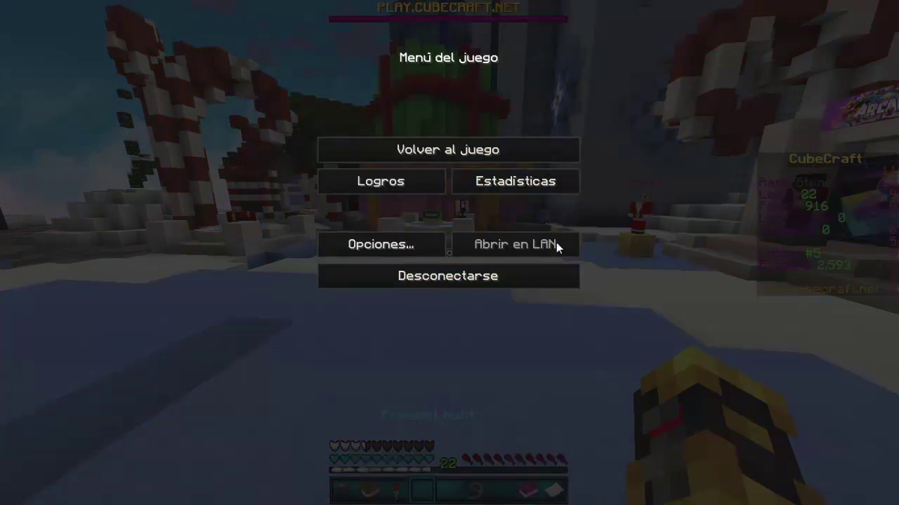
pyautogui.click(449, 150)
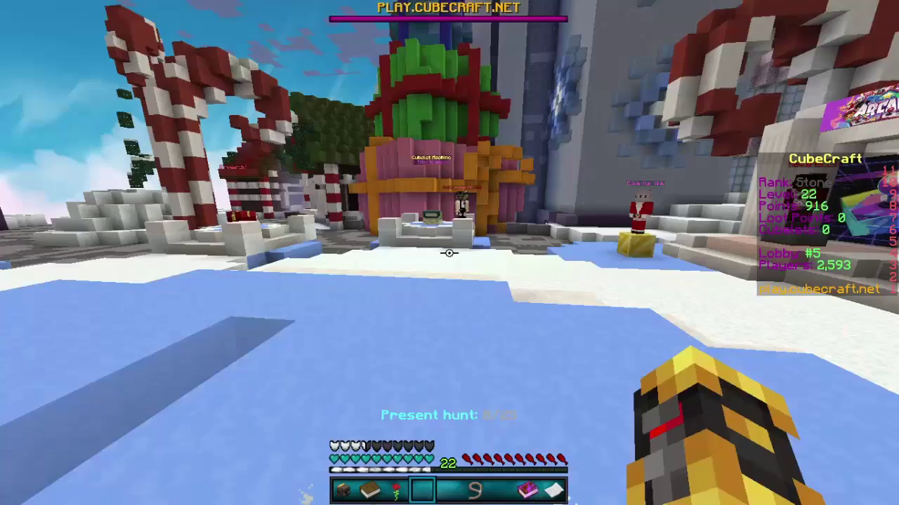
pyautogui.press('F5')
pyautogui.press('F5')
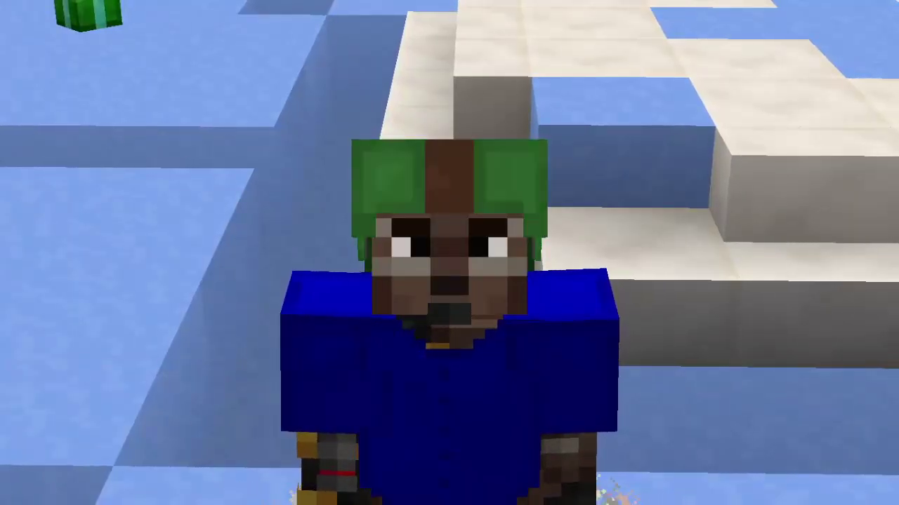
pyautogui.press('s')
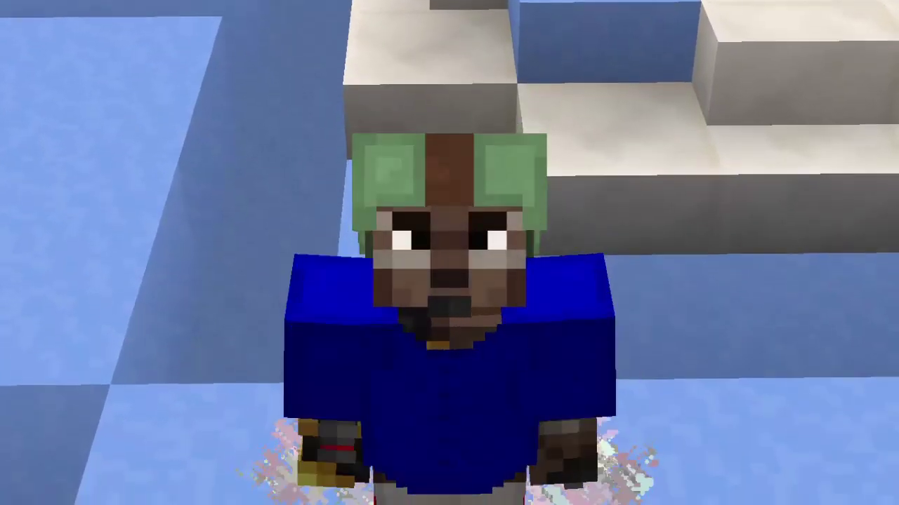